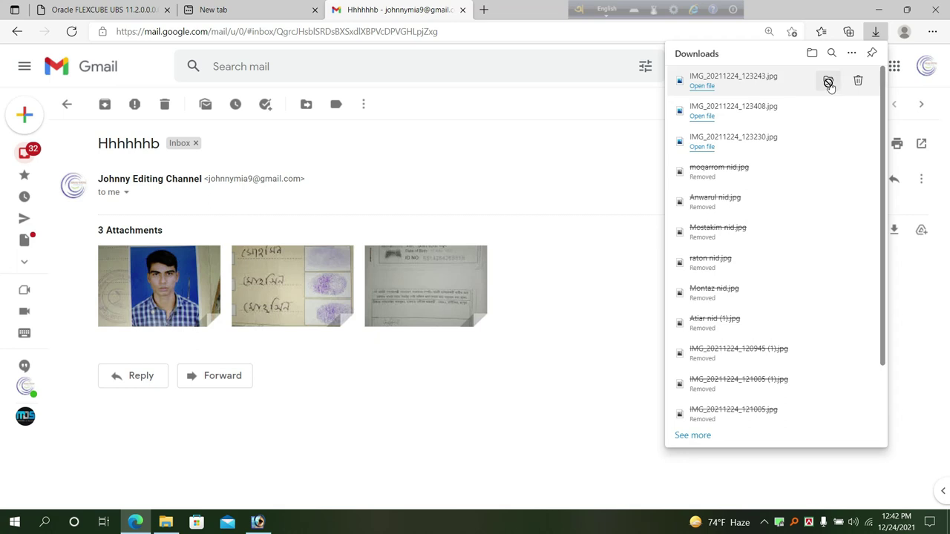
# Open the Downloads folder in File Explorer to see the three downloaded images.
pyautogui.click(827, 79)
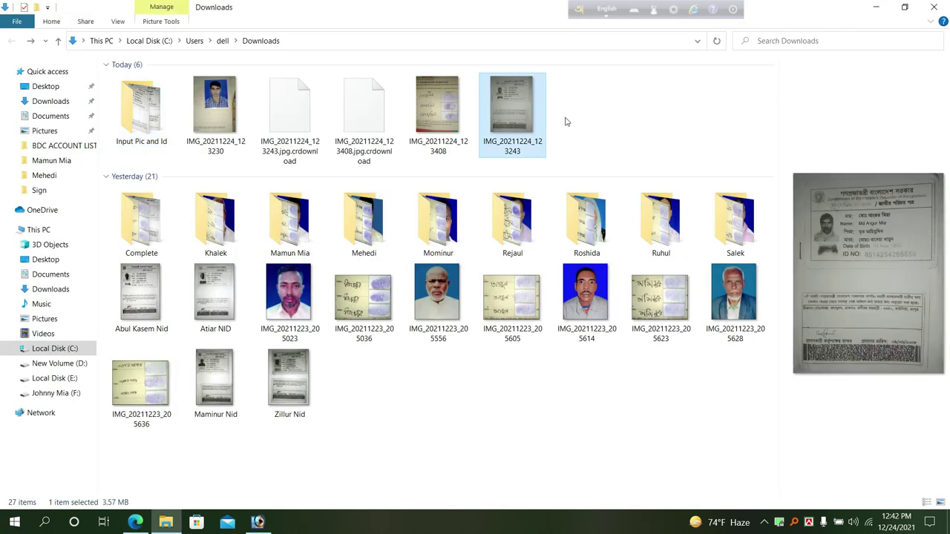
# Refresh the Downloads folder and select today's three downloaded images.
pyautogui.rightClick(703, 115)
pyautogui.click(715, 162)
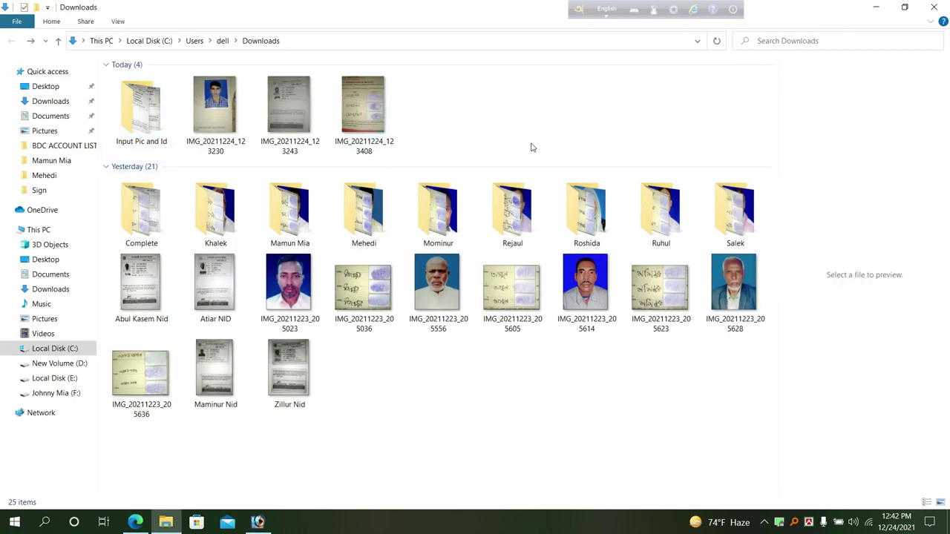
pyautogui.moveTo(433, 111); pyautogui.dragTo(219, 126)
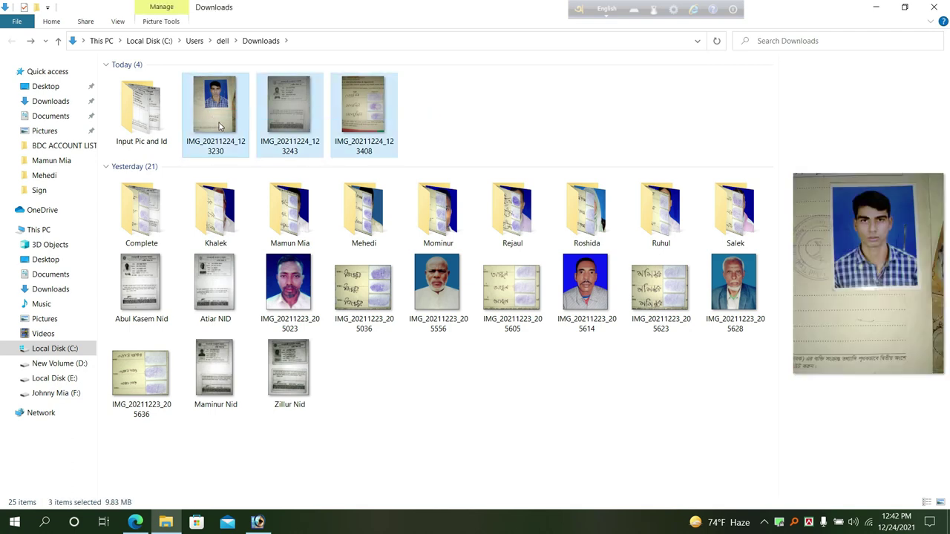
# Rename the portrait to the customer's name, the ID card 'nid' and the form 'sign', then open all three in Photoshop.
pyautogui.click(217, 116)
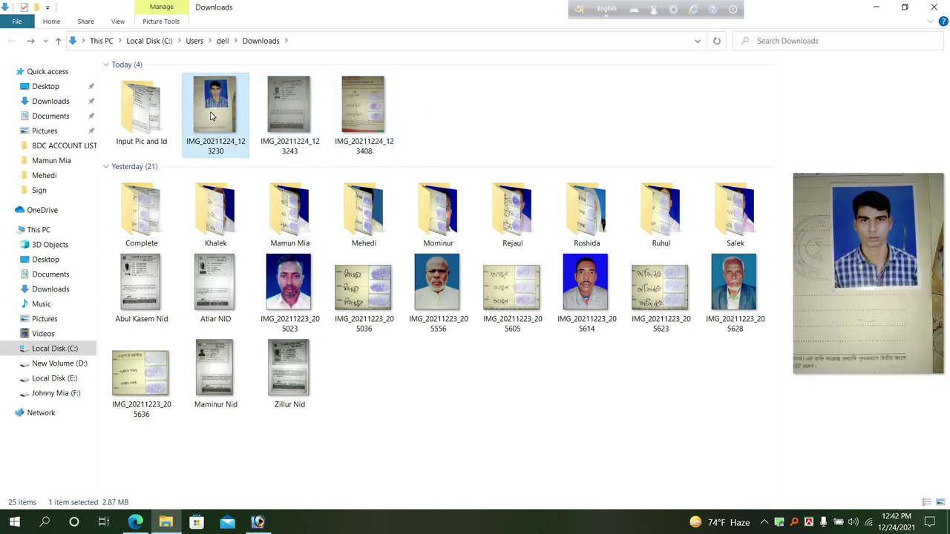
pyautogui.press('F2')
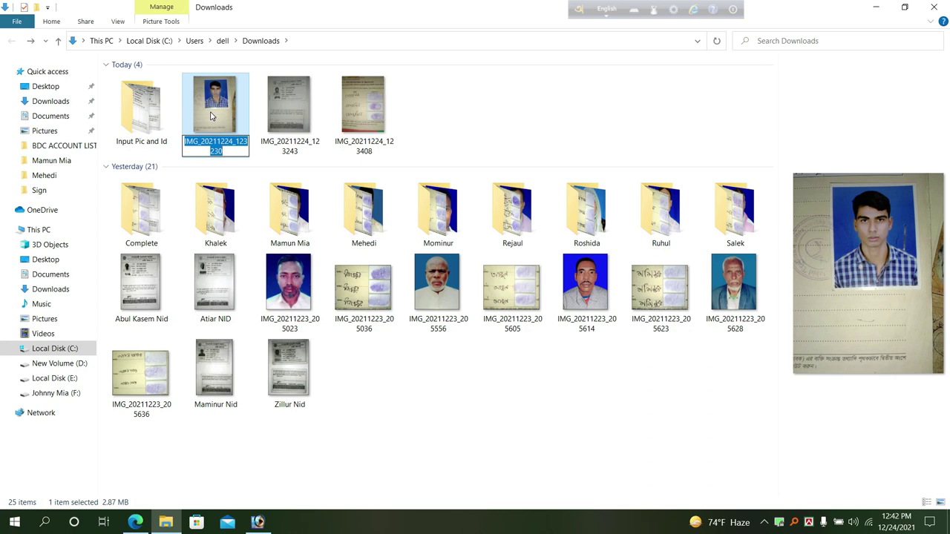
pyautogui.write('a')
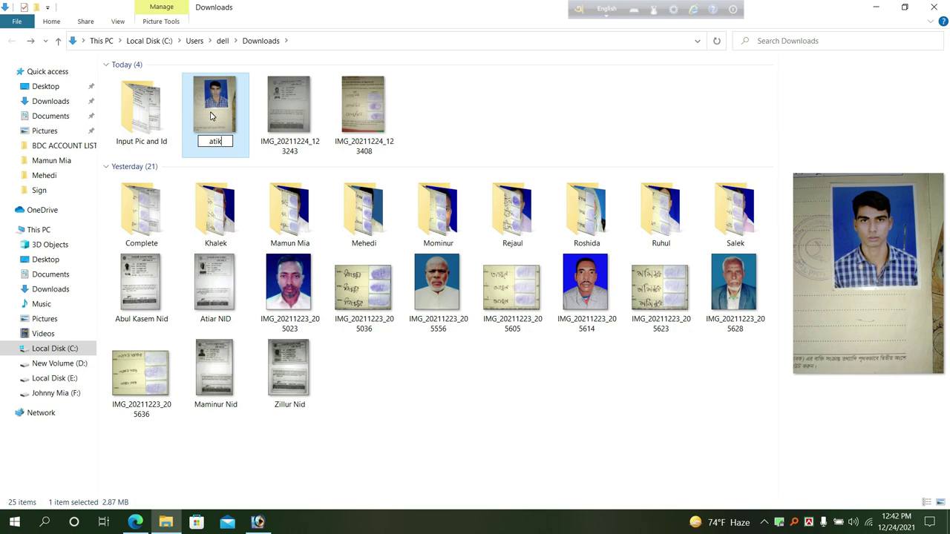
pyautogui.write('tik')
pyautogui.press('Tab')
pyautogui.write('a')
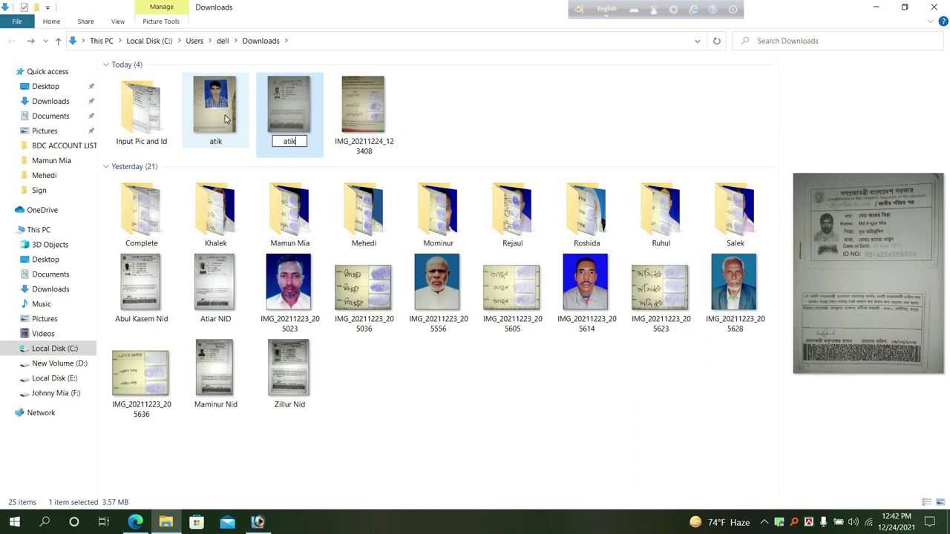
pyautogui.write('tik')
pyautogui.press('BackSpace')
pyautogui.press('BackSpace')
pyautogui.press('BackSpace')
pyautogui.press('BackSpace')
pyautogui.write('nid')
pyautogui.press('Tab')
pyautogui.write('s')
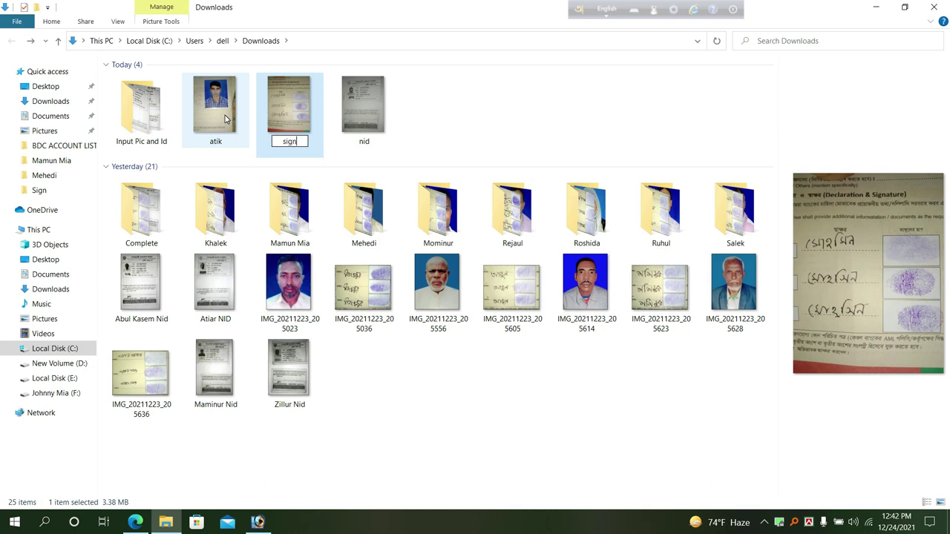
pyautogui.click(459, 130)
pyautogui.moveTo(364, 110); pyautogui.dragTo(307, 198)
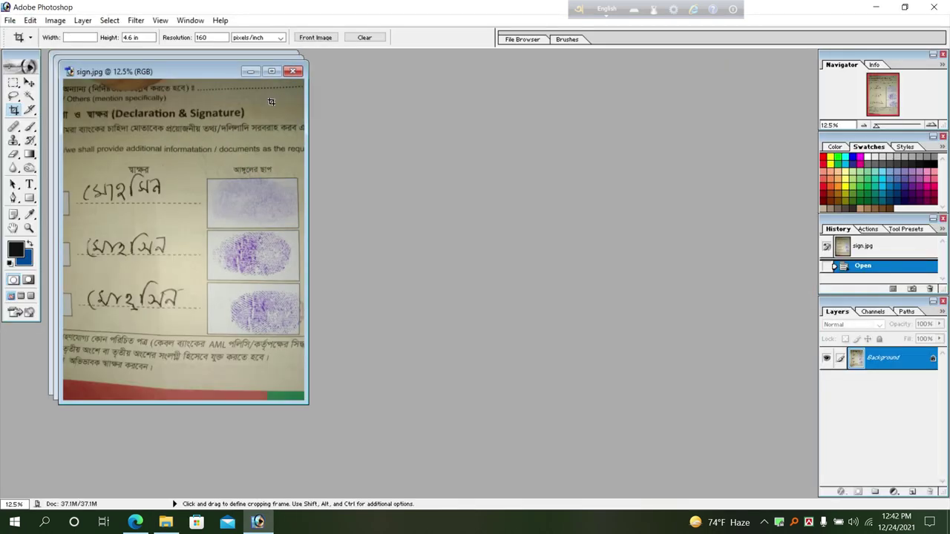
# Maximize sign.jpg, then minimize Photoshop, the Downloads folder and the browser to reach the desktop.
pyautogui.click(270, 74)
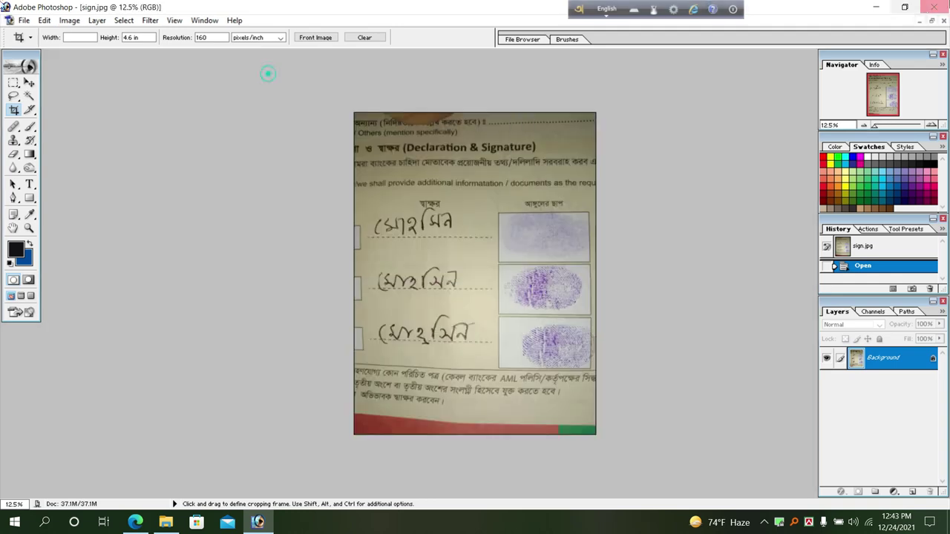
pyautogui.click(876, 7)
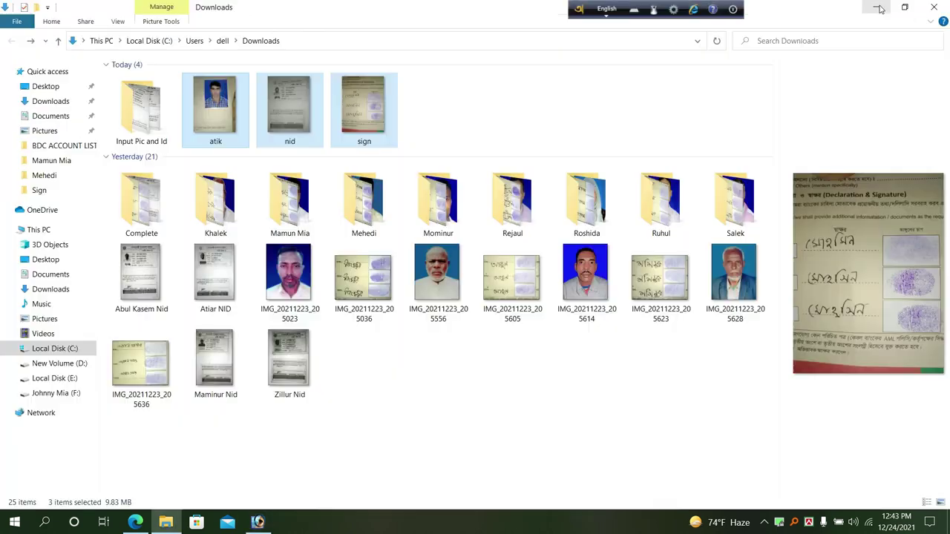
pyautogui.click(874, 8)
pyautogui.click(876, 9)
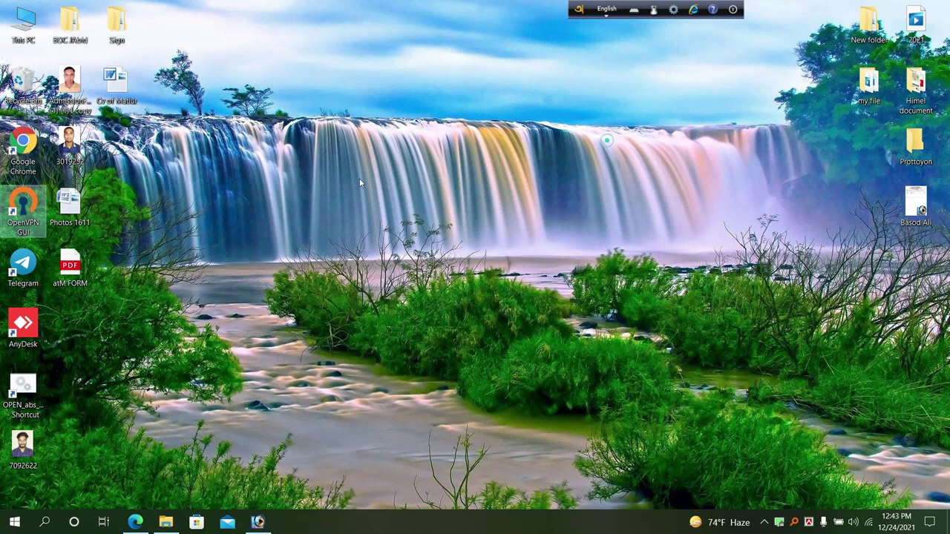
# Refresh the desktop, restore Photoshop and minimize sign.jpg to bring nid.jpg forward.
pyautogui.moveTo(258, 522)
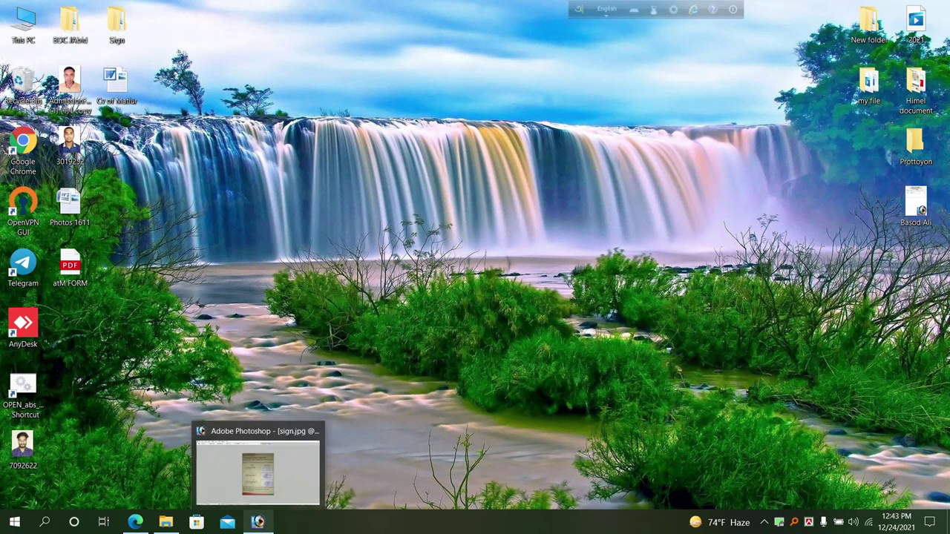
pyautogui.rightClick(258, 222)
pyautogui.click(291, 260)
pyautogui.rightClick(259, 222)
pyautogui.click(304, 260)
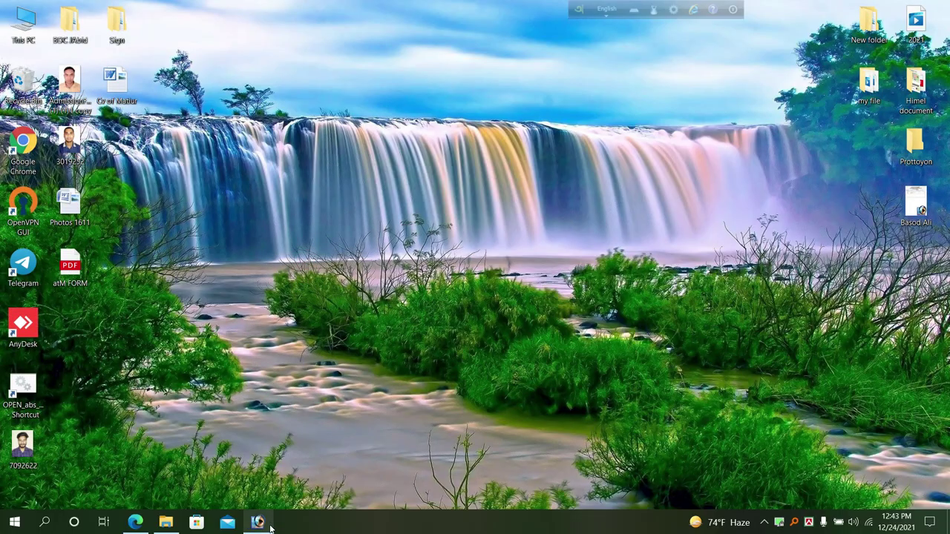
pyautogui.click(257, 522)
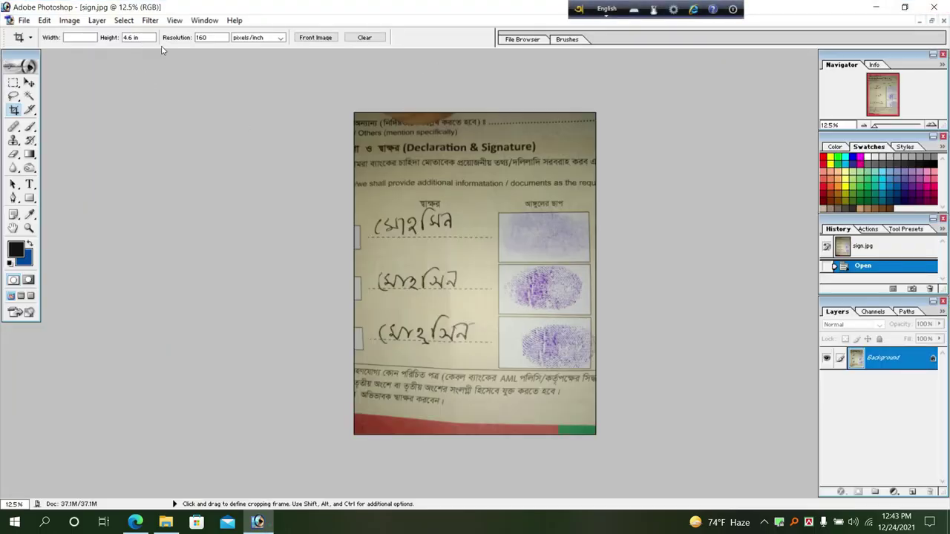
pyautogui.click(921, 21)
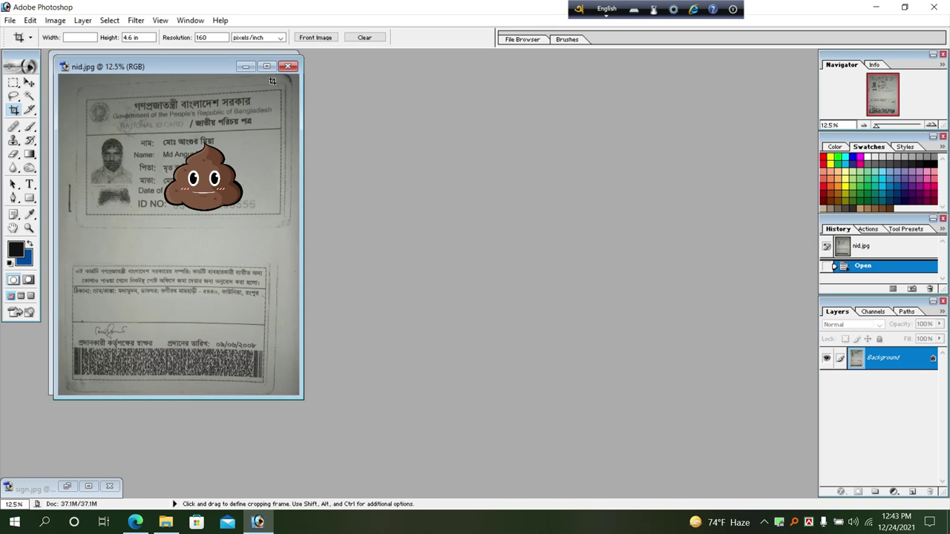
# Maximize nid.jpg and clear a rectangular selection over the card's name and ID number area.
pyautogui.click(266, 66)
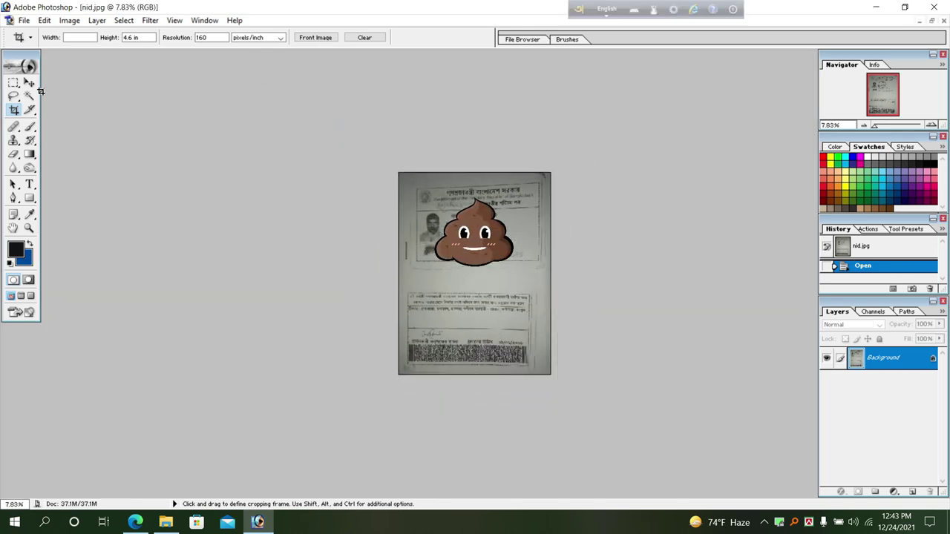
pyautogui.click(14, 83)
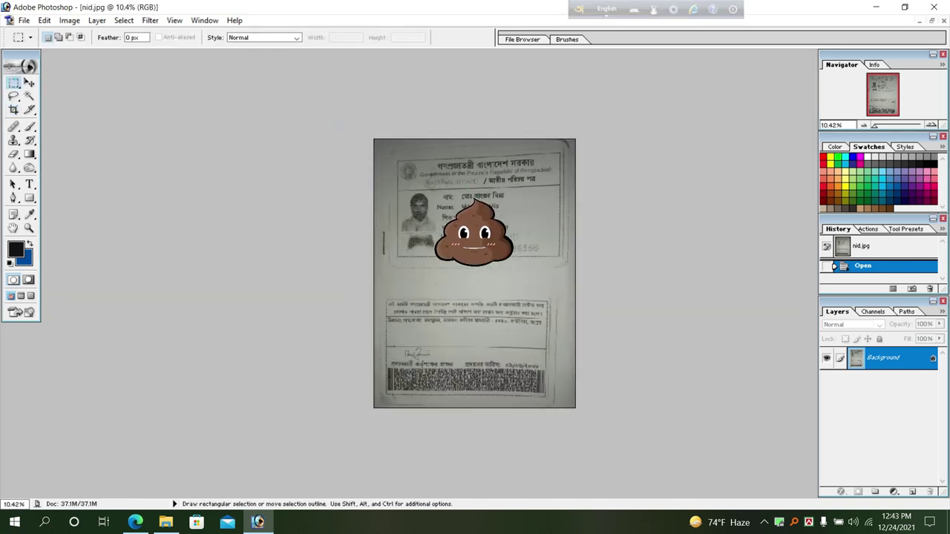
pyautogui.moveTo(539, 262); pyautogui.dragTo(539, 262)
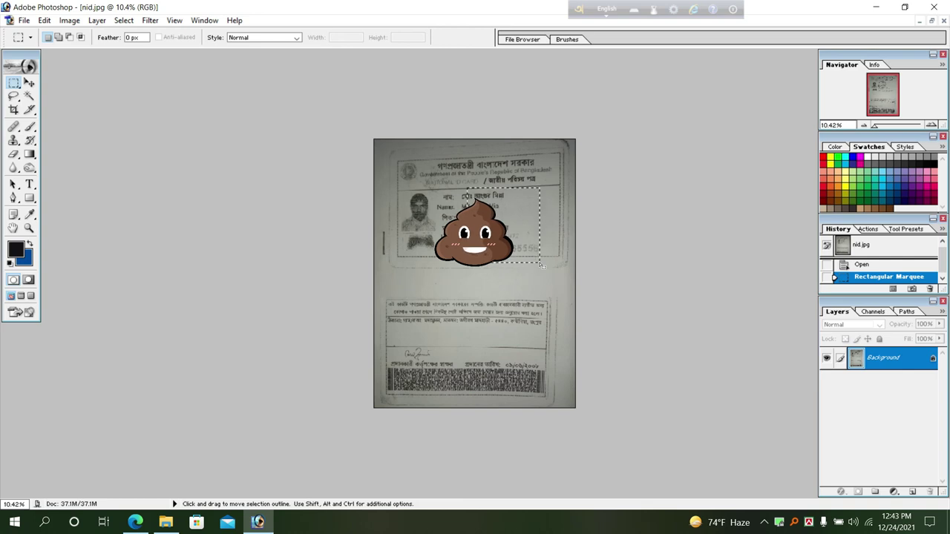
pyautogui.press('Delete')
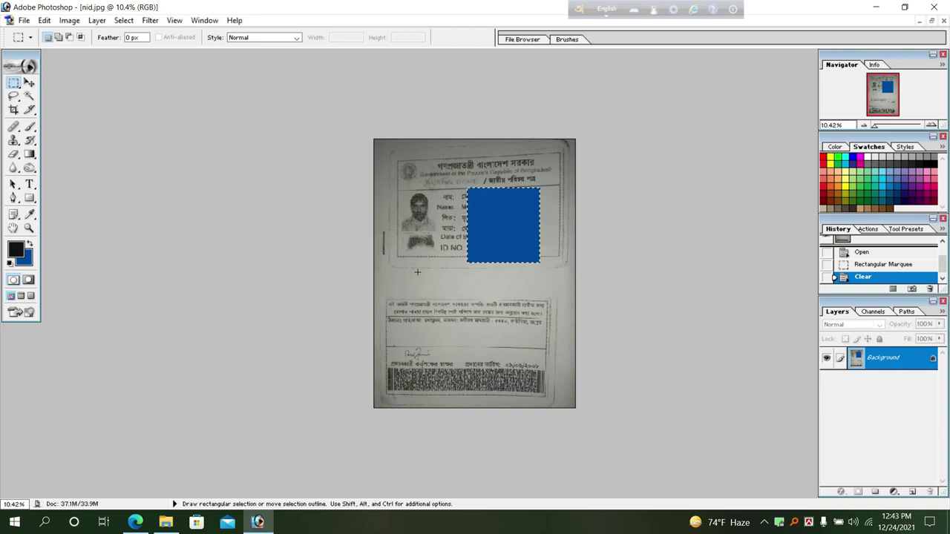
# Fill the selected box with grey sampled from the card and deselect.
pyautogui.click(24, 257)
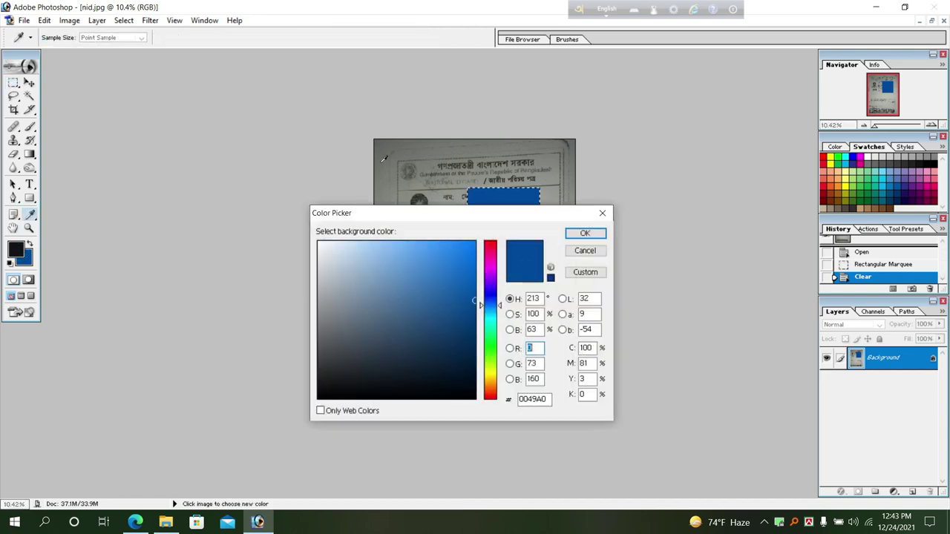
pyautogui.click(381, 156)
pyautogui.click(585, 234)
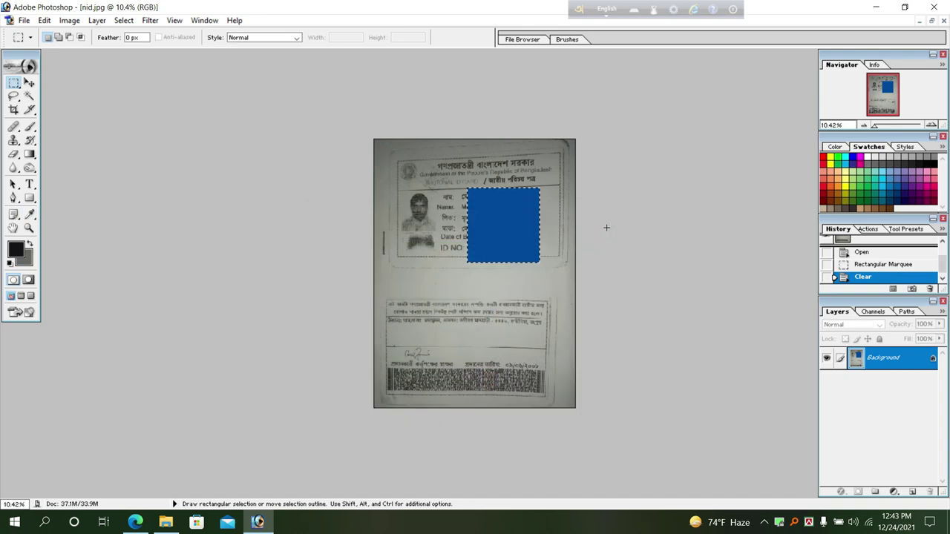
pyautogui.hotkey('ctrl', 'BackSpace')
pyautogui.hotkey('ctrl', 'd')
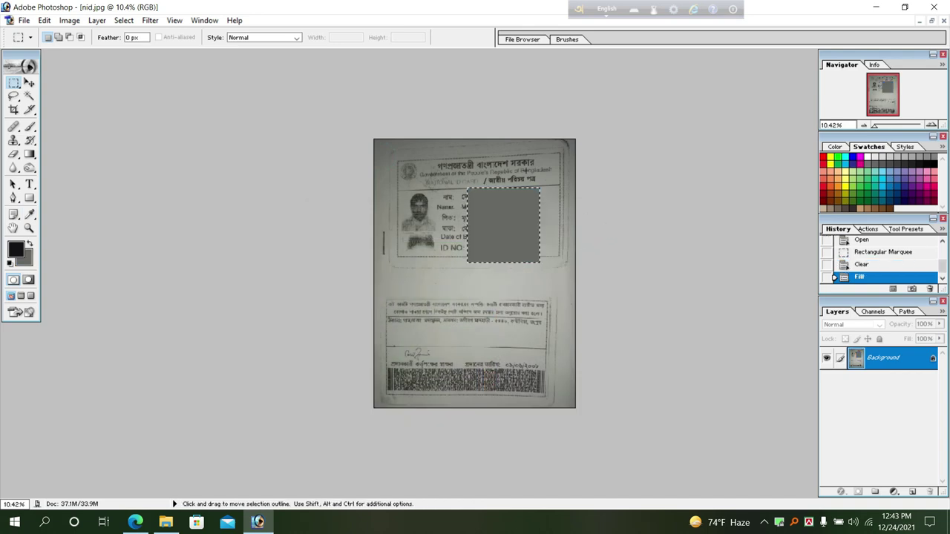
pyautogui.scroll(1, 291, 194)
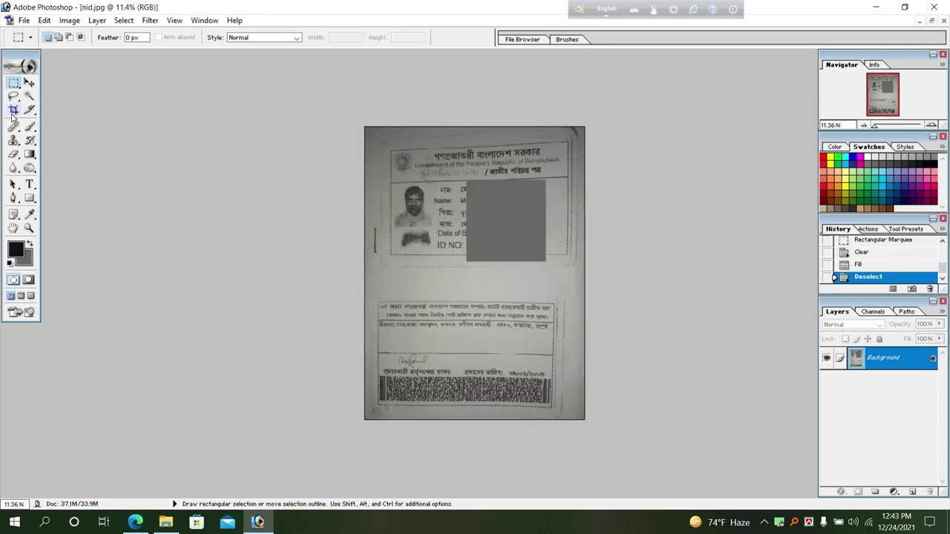
pyautogui.click(13, 110)
# Adjust the Crop tool's width, height and resolution values.
pyautogui.click(82, 38)
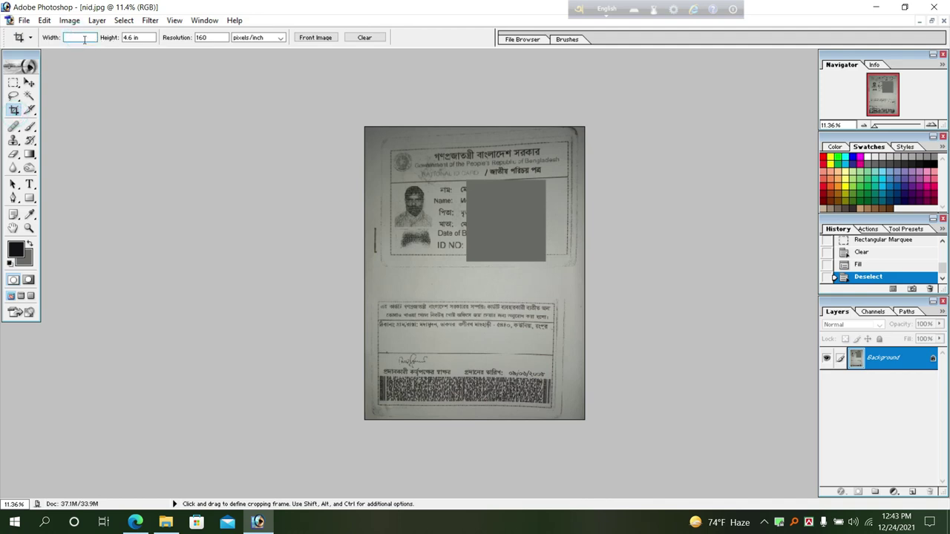
pyautogui.click(205, 37)
pyautogui.click(81, 38)
pyautogui.click(271, 123)
pyautogui.click(92, 39)
pyautogui.click(132, 38)
pyautogui.click(207, 37)
# Crop nid.jpg to the ID card's edges, fit it on screen and apply Auto Levels.
pyautogui.click(366, 136)
pyautogui.moveTo(575, 417); pyautogui.dragTo(573, 416)
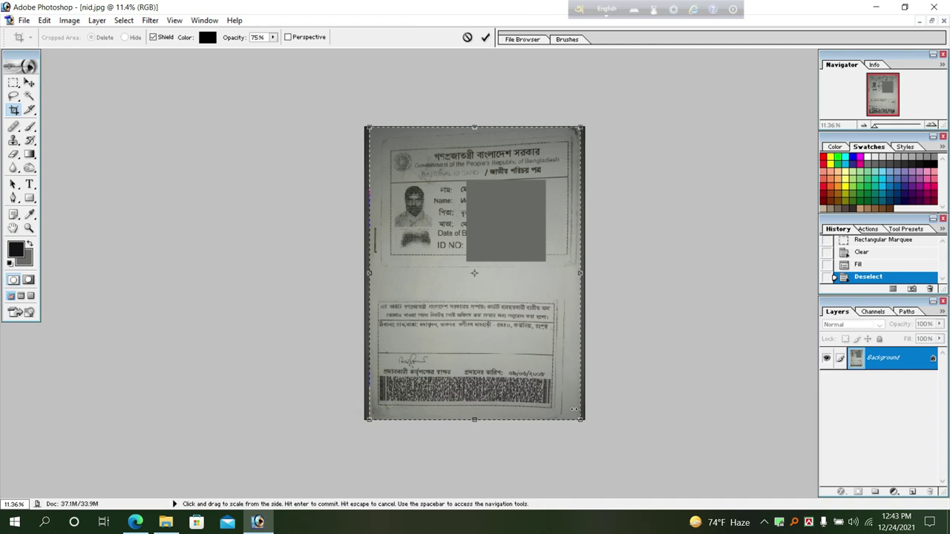
pyautogui.press('Return')
pyautogui.hotkey('ctrl', '0')
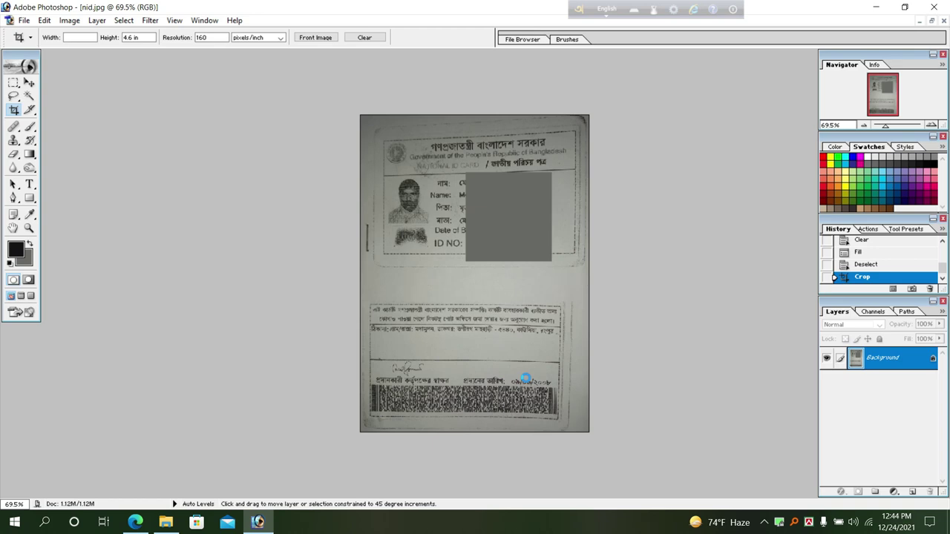
pyautogui.hotkey('ctrl', 'shift', 'l')
# Brighten the card with Levels, lowering the white point to 244.
pyautogui.hotkey('ctrl', 'l')
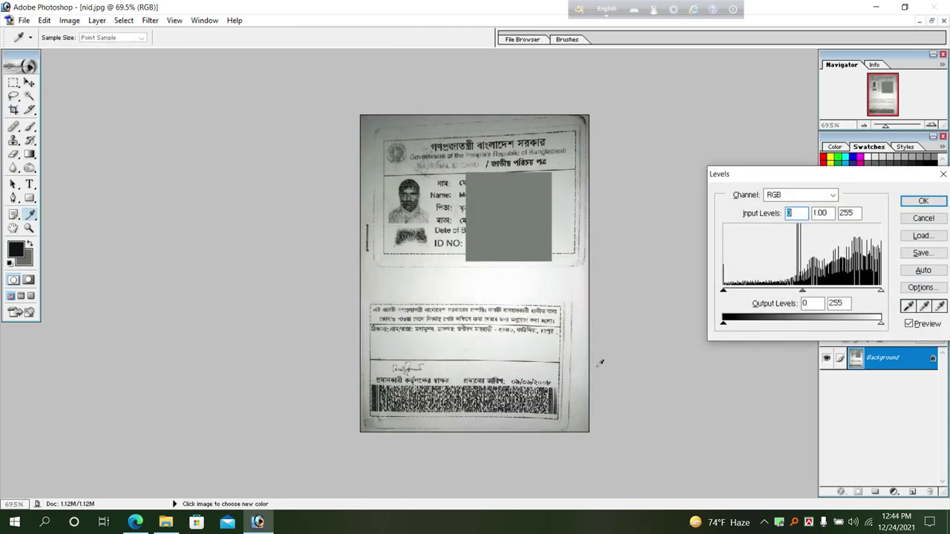
pyautogui.moveTo(874, 291); pyautogui.dragTo(869, 289)
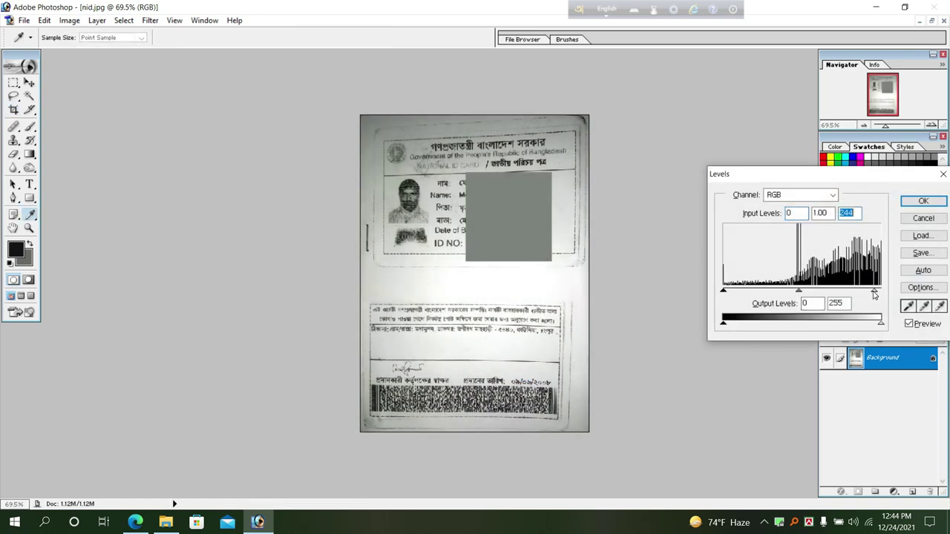
pyautogui.press('Return')
# Add a 2 px black stroke border around the whole card and deselect.
pyautogui.hotkey('ctrl', 'a')
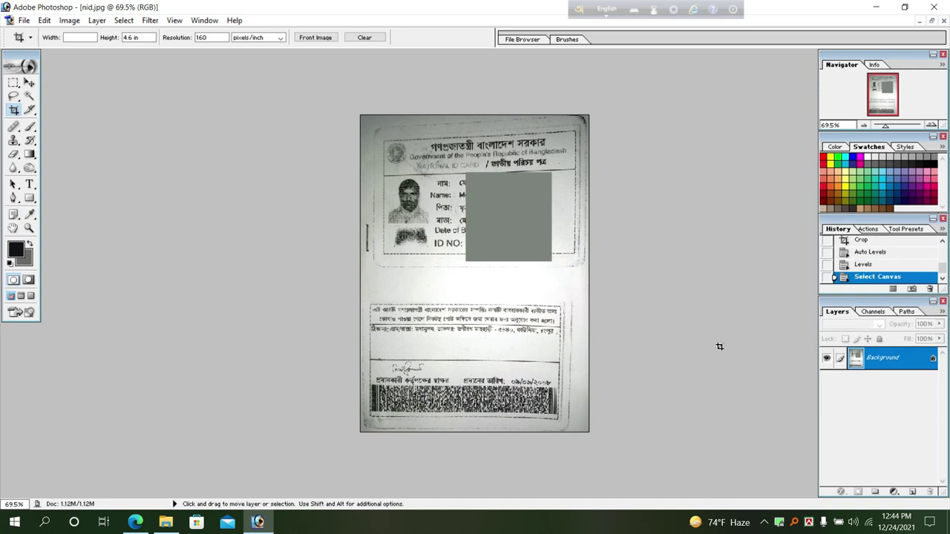
pyautogui.click(45, 20)
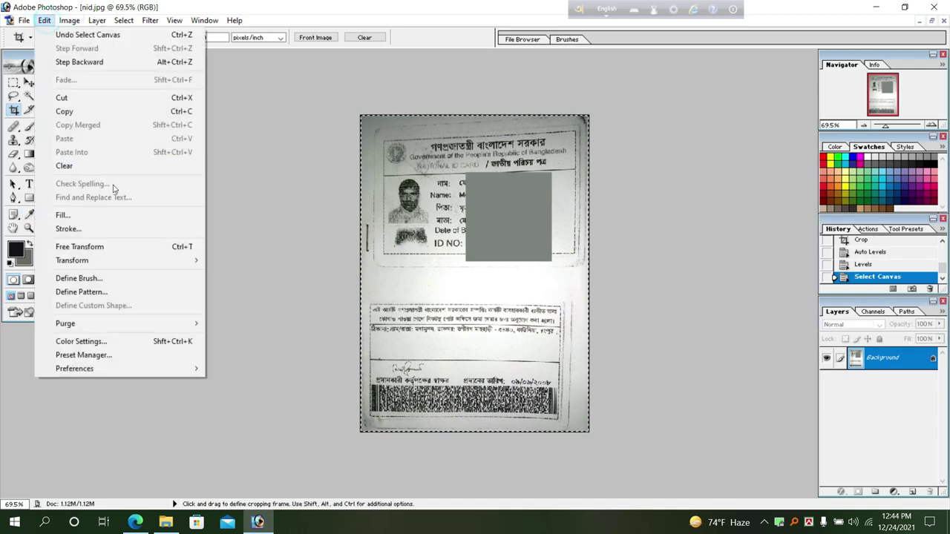
pyautogui.click(132, 229)
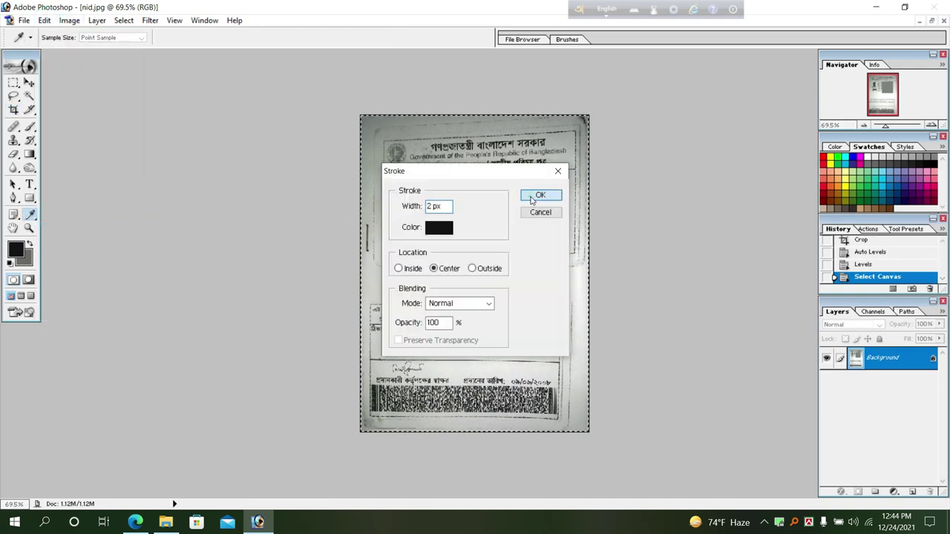
pyautogui.click(539, 195)
pyautogui.press('c')
pyautogui.hotkey('ctrl', 'd')
pyautogui.hotkey('ctrl', '0')
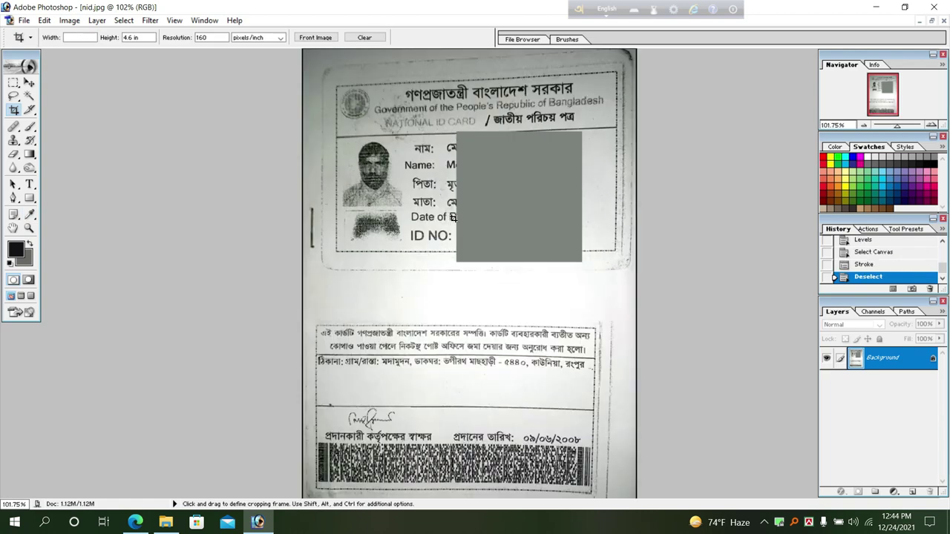
pyautogui.press('h')
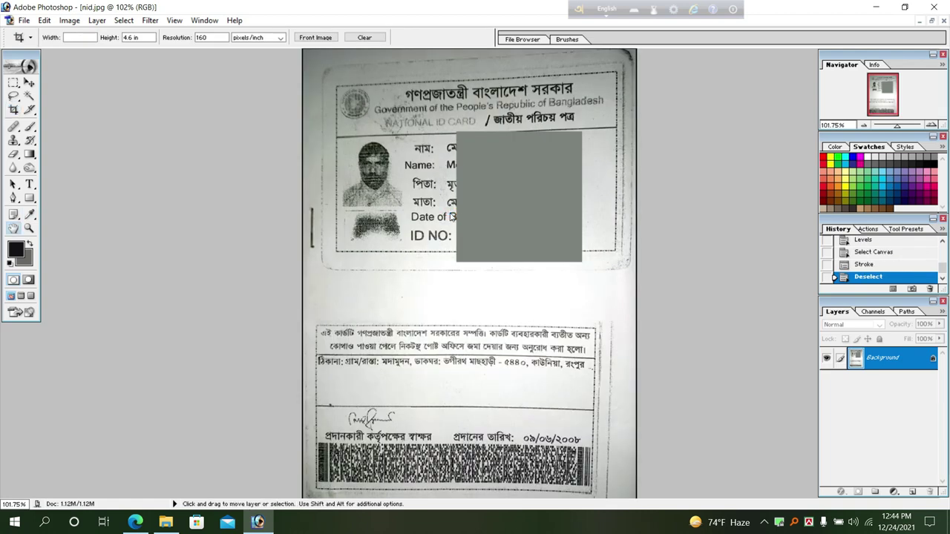
# Save nid.jpg as a JPEG at quality 7 Medium and switch to the portrait photo.
pyautogui.hotkey('ctrl', 's')
pyautogui.moveTo(452, 236); pyautogui.dragTo(443, 236)
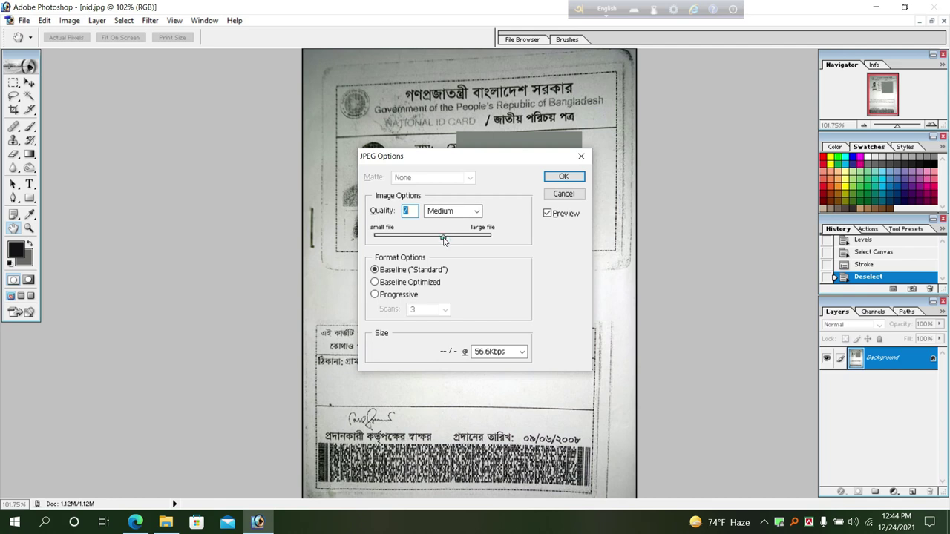
pyautogui.click(563, 176)
pyautogui.press('c')
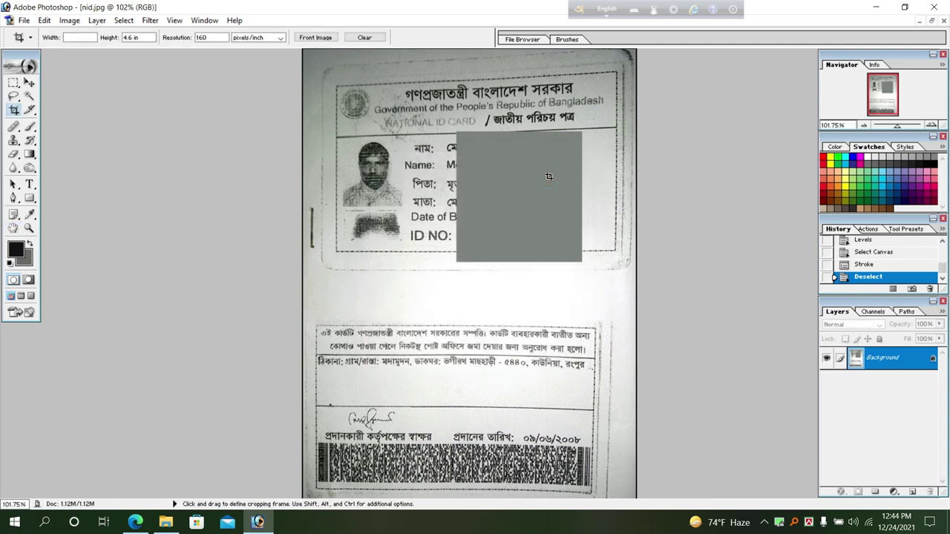
pyautogui.hotkey('ctrl', 'Tab')
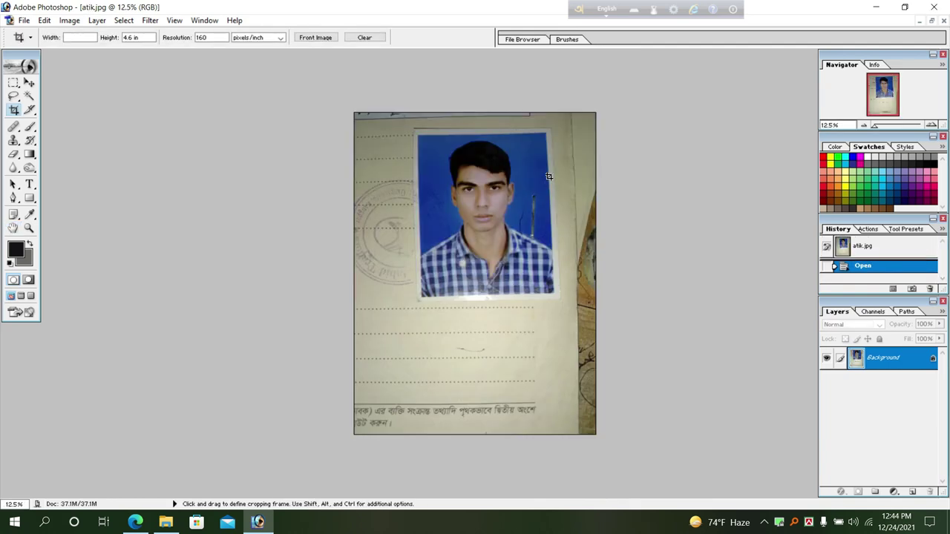
# Crop the portrait to the passport photo at 1.5 × 1.9 in, 270 pixels/inch.
pyautogui.hotkey('ctrl', '0')
pyautogui.click(88, 37)
pyautogui.write('1.5')
pyautogui.press('Tab')
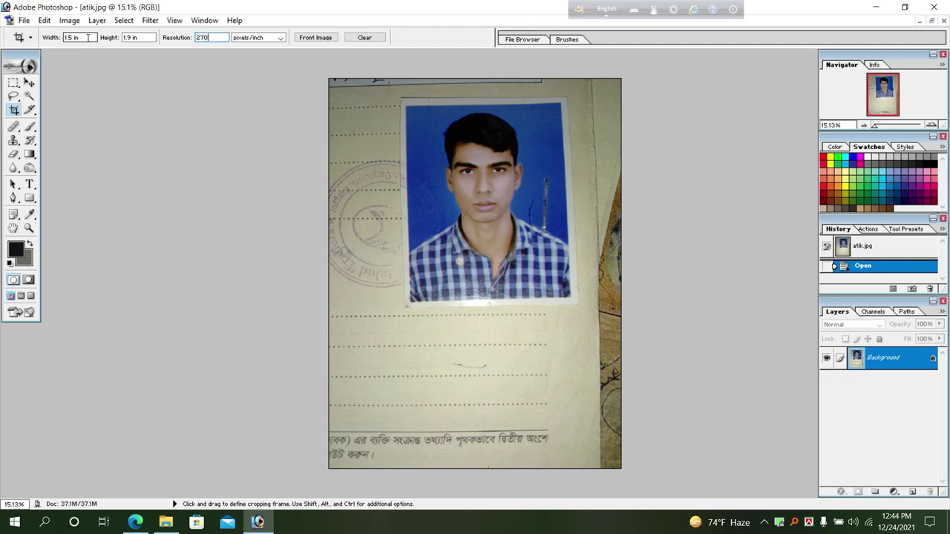
pyautogui.moveTo(411, 106); pyautogui.dragTo(574, 328)
pyautogui.press('Return')
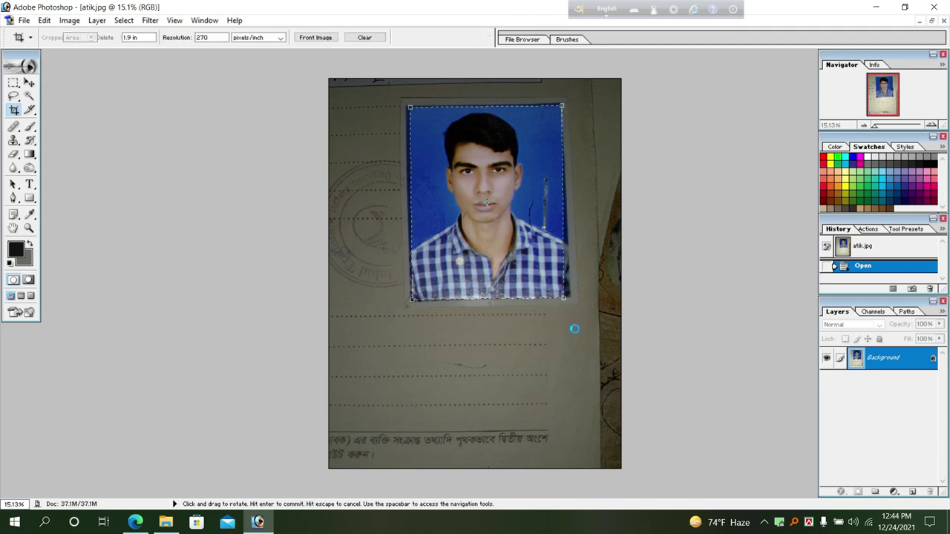
# Select the whole cropped photo and start Free Transform to resize it.
pyautogui.hotkey('ctrl', '+')
pyautogui.hotkey('ctrl', '+')
pyautogui.hotkey('ctrl', '+')
pyautogui.hotkey('ctrl', '+')
pyautogui.hotkey('ctrl', '+')
pyautogui.hotkey('ctrl', '+')
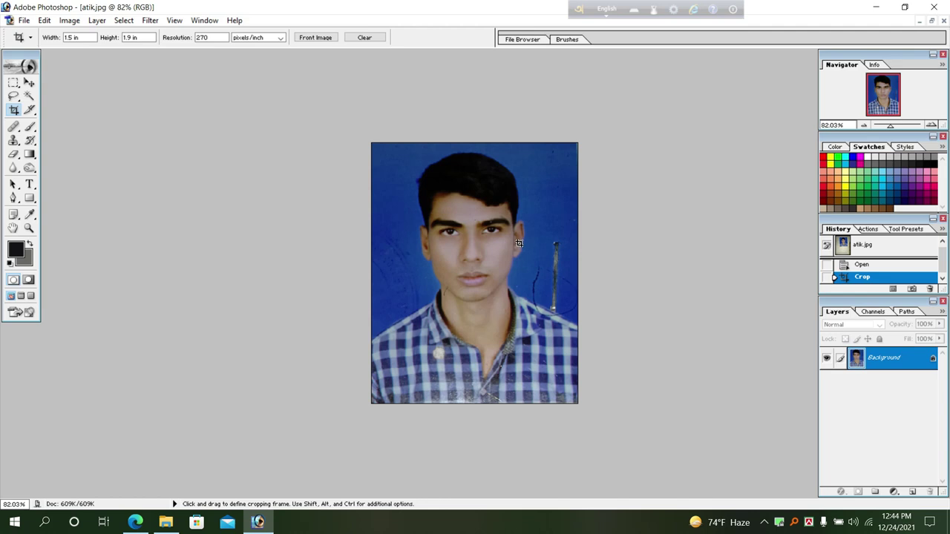
pyautogui.hotkey('ctrl', 'a')
pyautogui.hotkey('ctrl', 't')
pyautogui.hotkey('ctrl', '+')
# Scale the photo up to 101.4% and select the whole canvas for a border.
pyautogui.moveTo(618, 98); pyautogui.dragTo(620, 95)
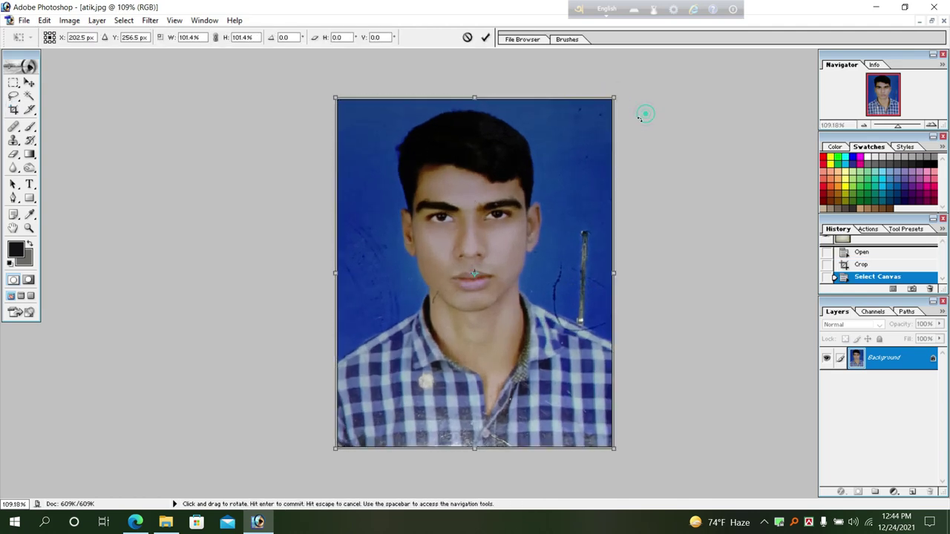
pyautogui.press('c')
pyautogui.press('Return')
pyautogui.hotkey('ctrl', 'a')
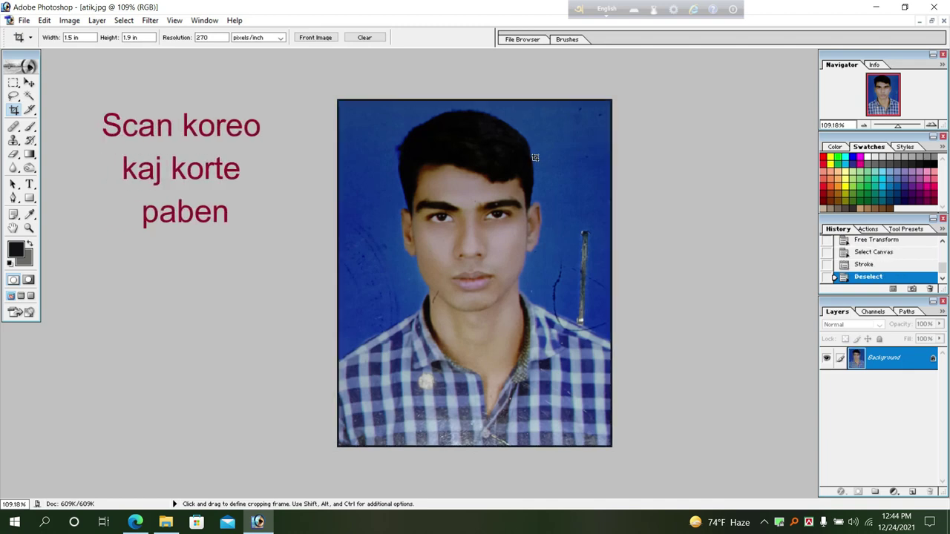
# Clone Stamp away the scratch and marks on the photo's background near the neck.
pyautogui.hotkey('ctrl', '+')
pyautogui.press('s')
pyautogui.keyDown('alt'); pyautogui.click(604, 161); pyautogui.keyUp('alt')
pyautogui.moveTo(607, 194); pyautogui.dragTo(609, 317)
pyautogui.keyDown('alt'); pyautogui.click(605, 224); pyautogui.keyUp('alt')
pyautogui.moveTo(601, 269); pyautogui.dragTo(609, 247)
pyautogui.keyDown('alt'); pyautogui.click(592, 257); pyautogui.keyUp('alt')
pyautogui.moveTo(575, 293); pyautogui.dragTo(573, 289)
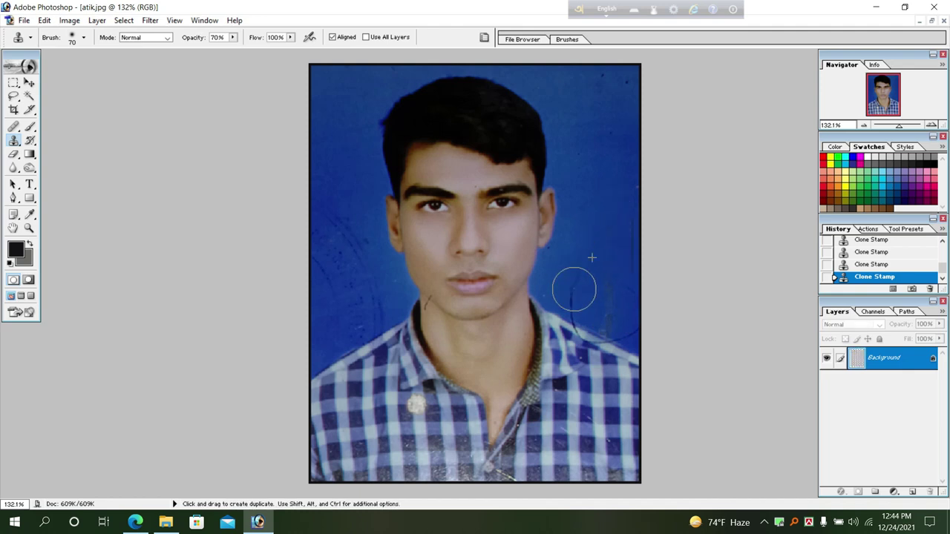
# Apply Auto Levels to brighten the photo and fit it in the window.
pyautogui.hotkey('ctrl', 'shift', 'l')
pyautogui.hotkey('ctrl', '0')
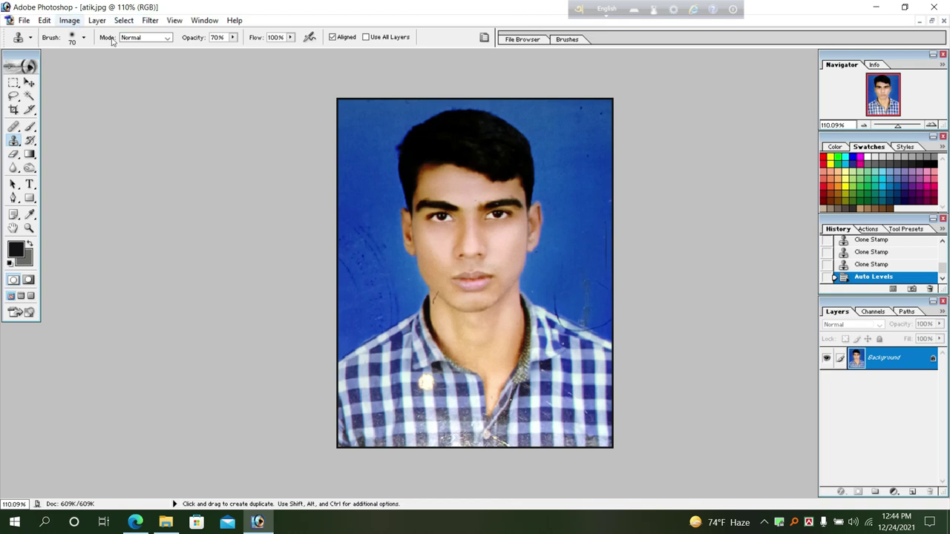
pyautogui.hotkey('ctrl', '-')
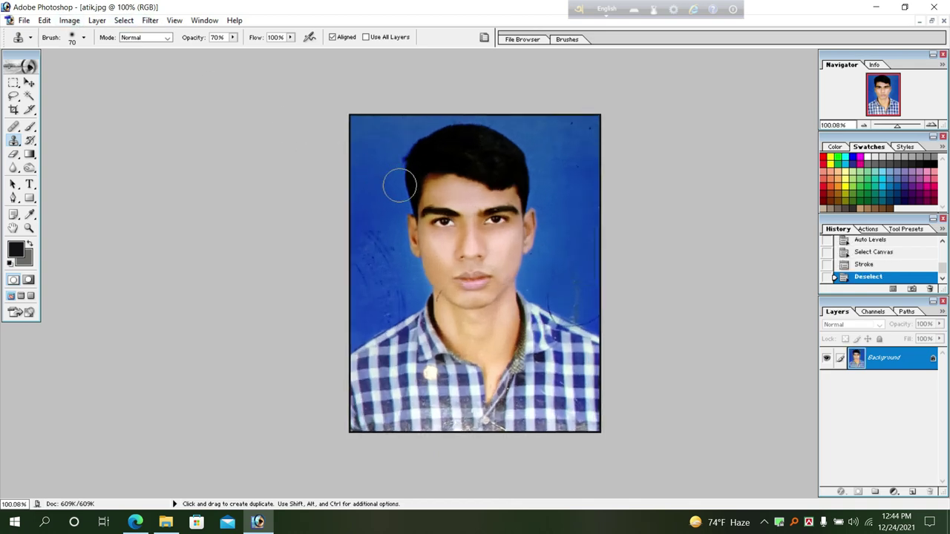
pyautogui.hotkey('ctrl', '-')
pyautogui.hotkey('ctrl', '0')
# Save the portrait as a high-quality JPEG at quality 8.
pyautogui.hotkey('ctrl', 's')
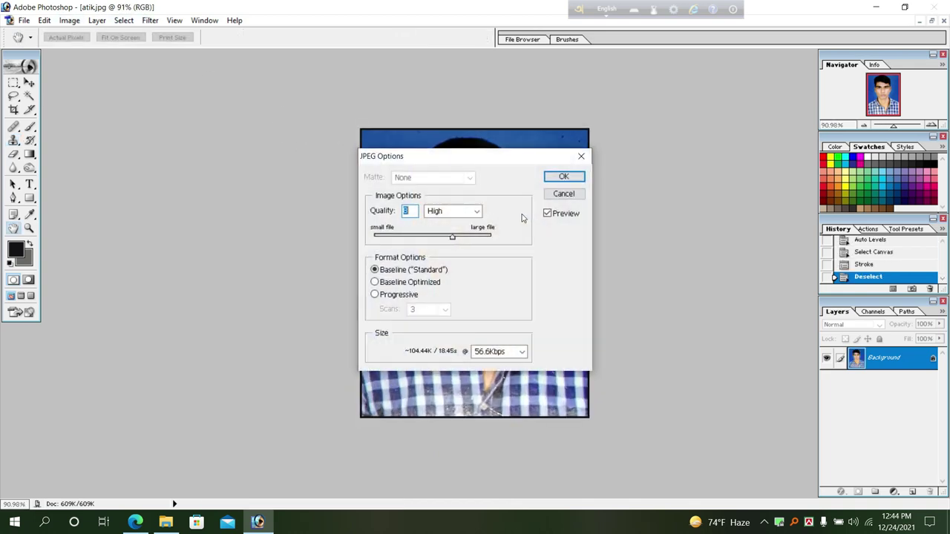
pyautogui.click(562, 178)
pyautogui.press('s')
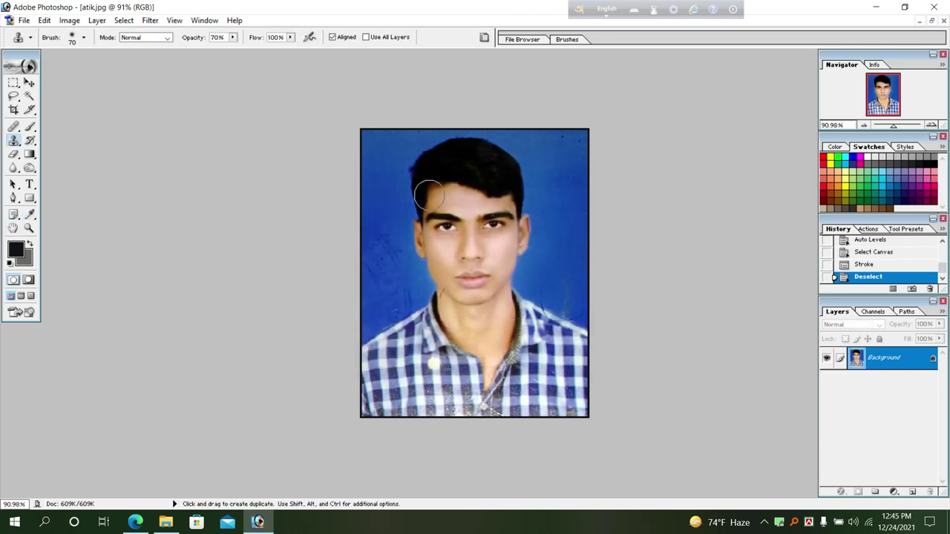
pyautogui.hotkey('ctrl', '-')
# Review the Crop tool's width, height and resolution values on sign.jpg.
pyautogui.click(14, 109)
pyautogui.click(74, 37)
pyautogui.click(135, 38)
pyautogui.click(216, 37)
pyautogui.click(14, 82)
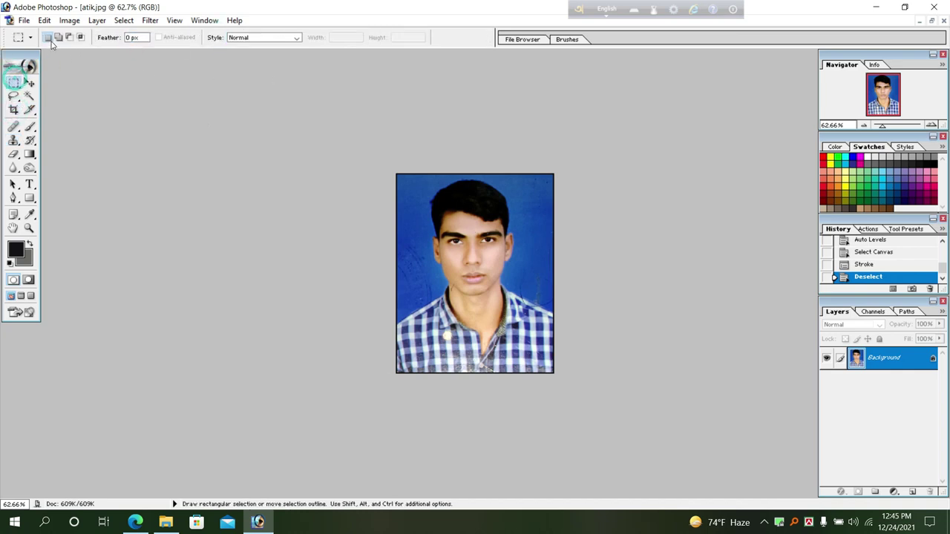
pyautogui.click(22, 112)
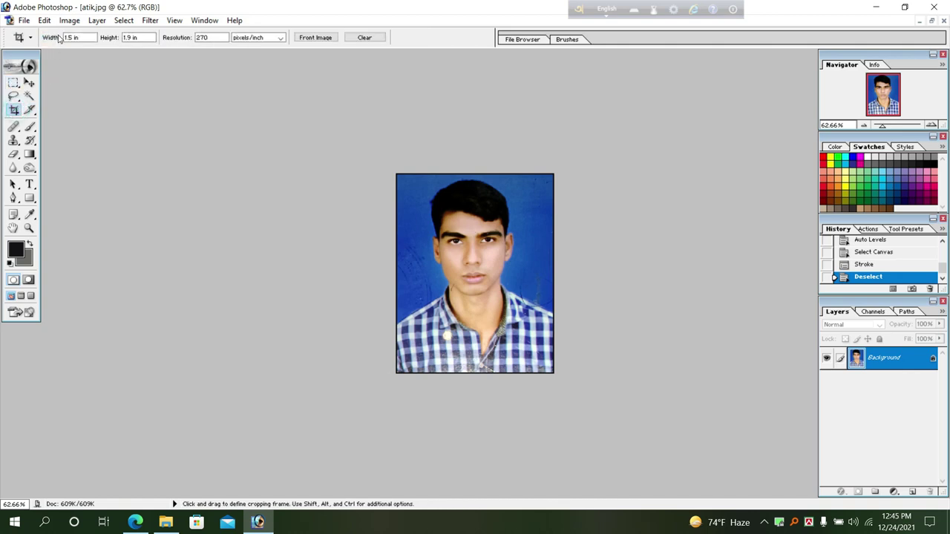
pyautogui.click(209, 37)
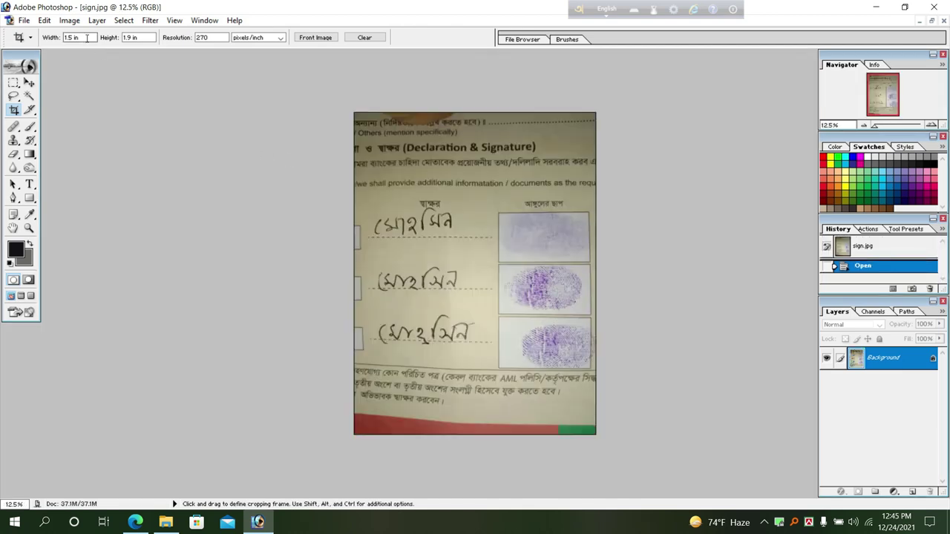
# Clear the crop width and enter 260 as the crop resolution.
pyautogui.doubleClick(87, 38)
pyautogui.moveTo(216, 35); pyautogui.dragTo(193, 41)
pyautogui.write('260')
# Crop sign.jpg to the signature and fingerprint boxes, about 2.58 × 2.05 in.
pyautogui.moveTo(613, 376); pyautogui.dragTo(361, 196)
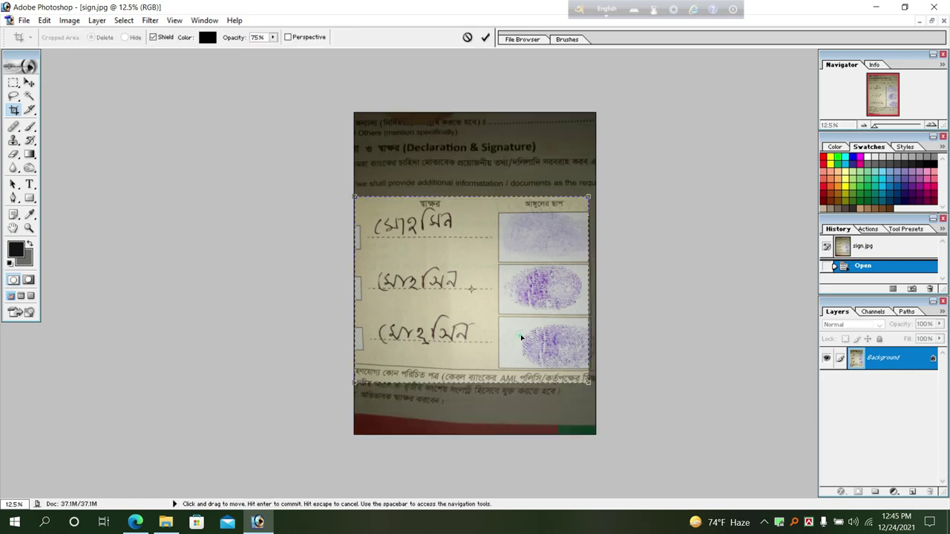
pyautogui.moveTo(595, 196); pyautogui.dragTo(590, 199)
pyautogui.moveTo(560, 259); pyautogui.dragTo(566, 256)
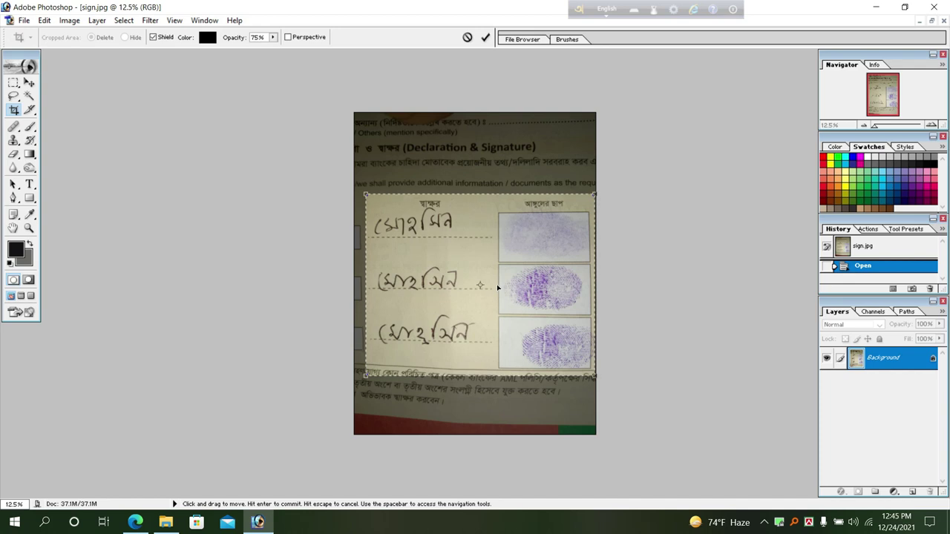
pyautogui.press('Return')
pyautogui.hotkey('ctrl', '+')
pyautogui.hotkey('ctrl', '+')
pyautogui.hotkey('ctrl', '+')
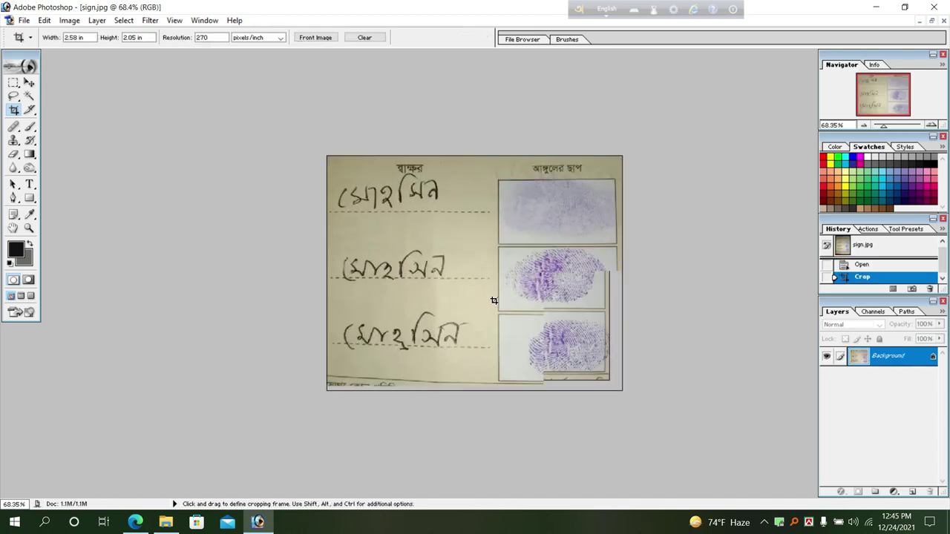
# Apply Auto Levels to brighten the cropped signature image.
pyautogui.hotkey('ctrl', 'shift', 'l')
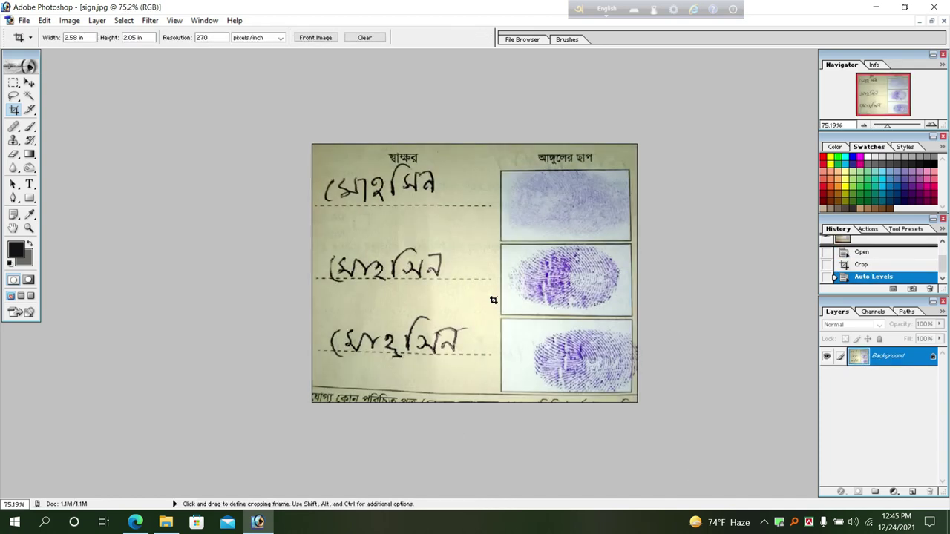
pyautogui.press('F2')
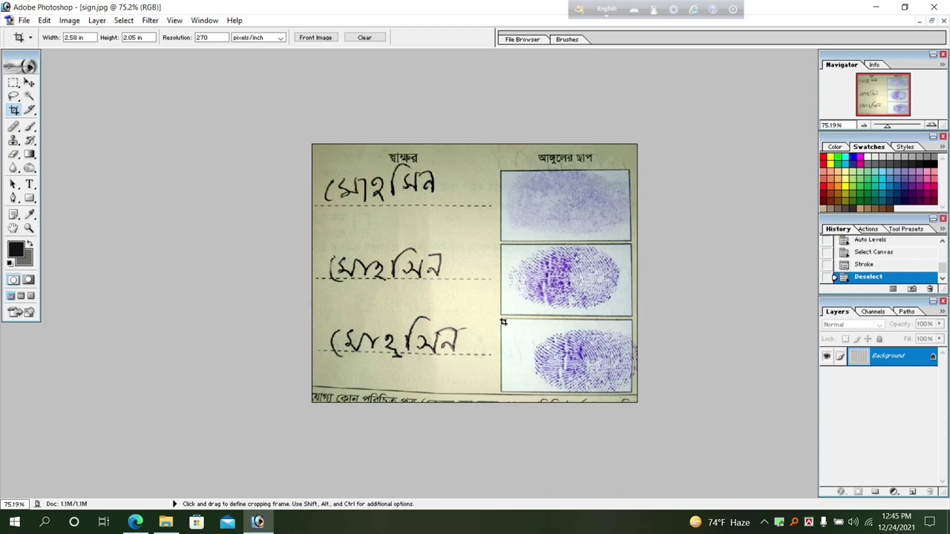
pyautogui.click(192, 182)
# Add a black stroke border around the whole signature image and deselect.
pyautogui.hotkey('ctrl', 'a')
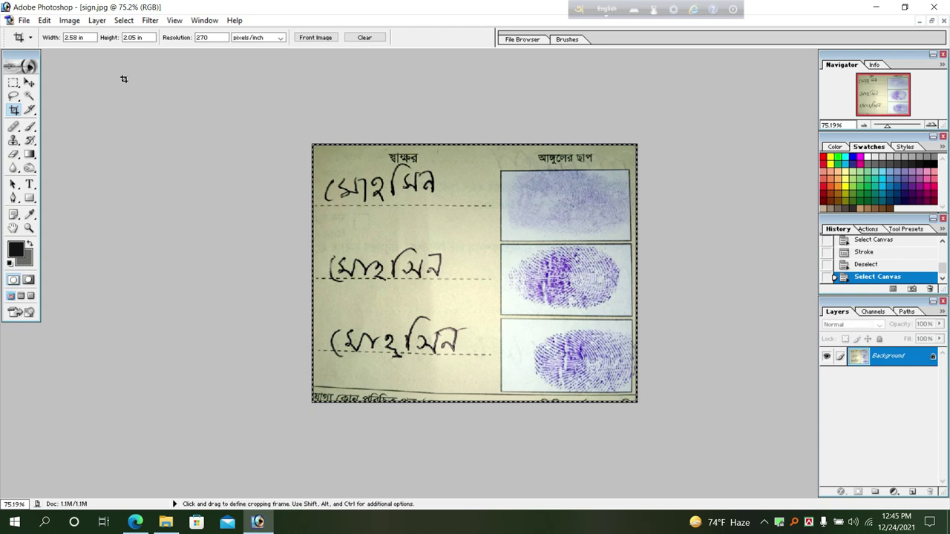
pyautogui.click(45, 20)
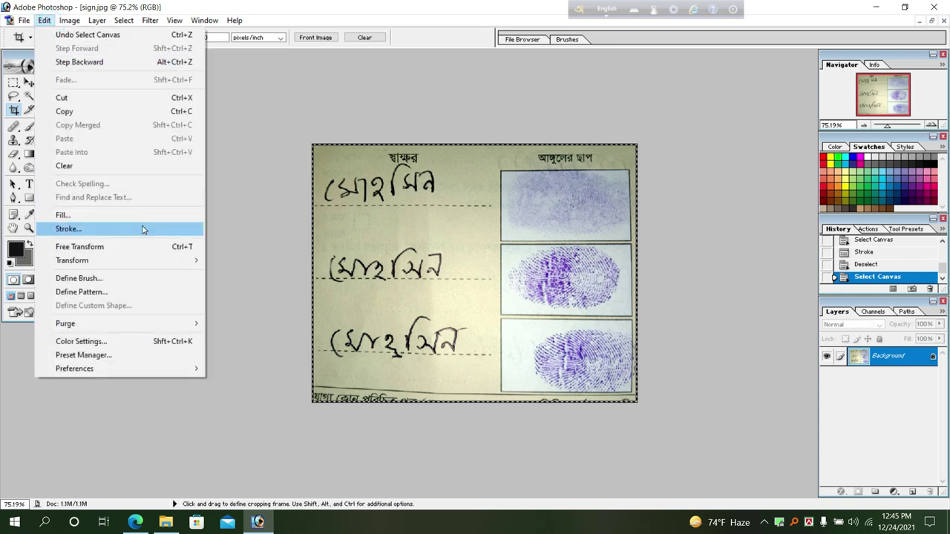
pyautogui.click(142, 227)
pyautogui.click(540, 195)
pyautogui.press('c')
pyautogui.hotkey('ctrl', 'd')
pyautogui.hotkey('ctrl', '0')
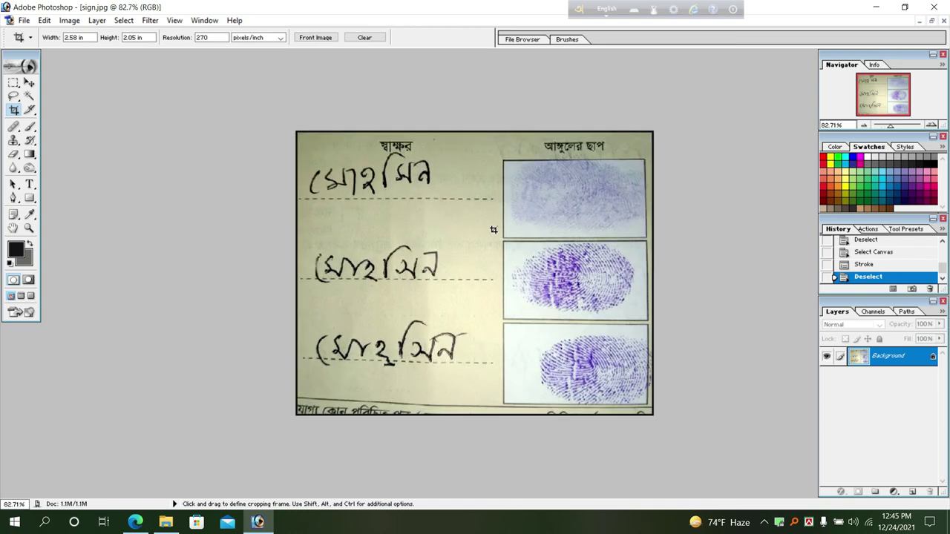
# Save sign.jpg as a high-quality JPEG and close it.
pyautogui.hotkey('ctrl', 's')
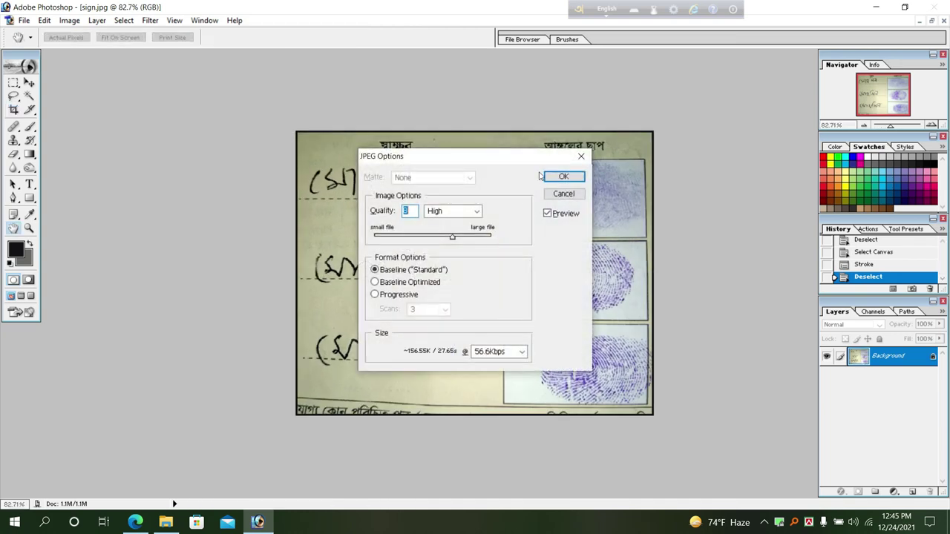
pyautogui.click(549, 177)
pyautogui.hotkey('ctrl', 'w')
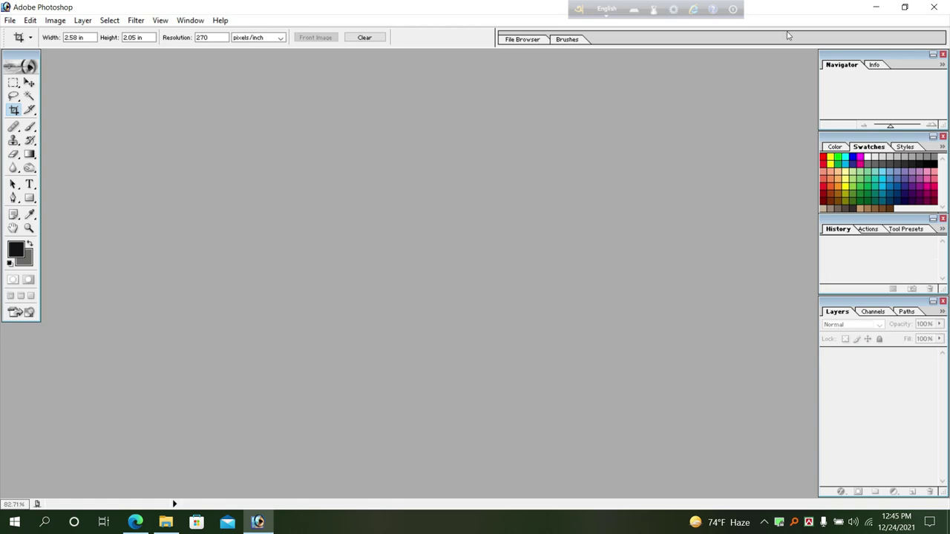
# Minimise Photoshop, refresh the desktop and open the Downloads folder.
pyautogui.click(876, 7)
pyautogui.rightClick(280, 149)
pyautogui.click(311, 186)
pyautogui.click(165, 522)
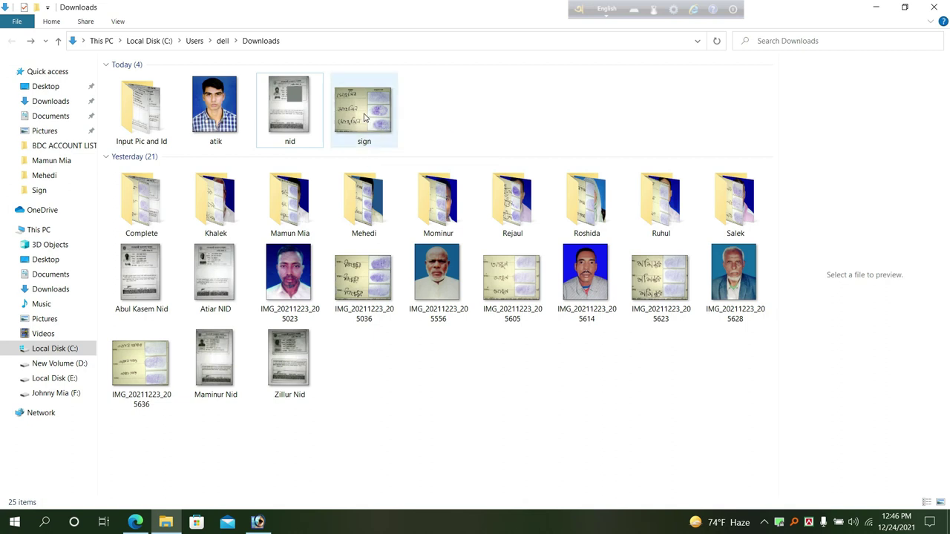
# Refresh Downloads to confirm the atik, nid and sign images, then return to the Gmail message.
pyautogui.click(437, 120)
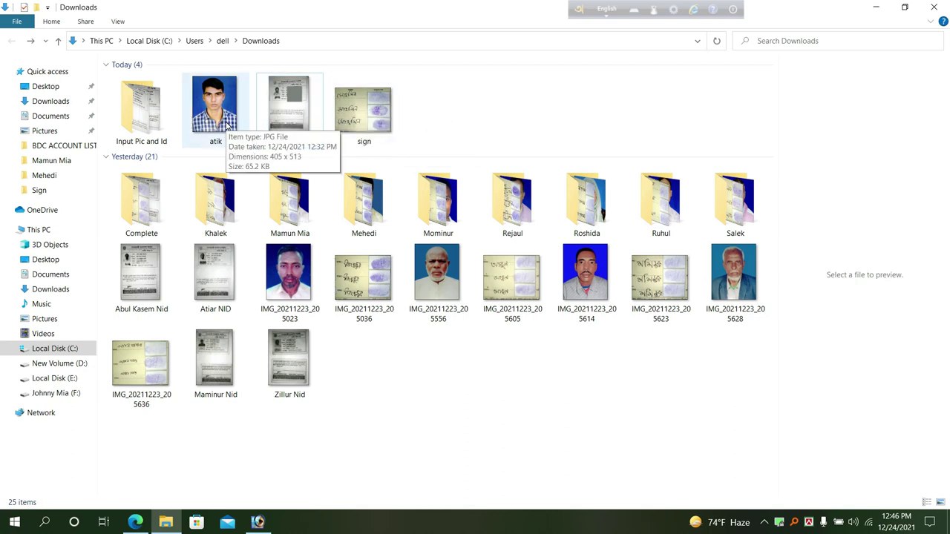
pyautogui.rightClick(470, 123)
pyautogui.click(480, 166)
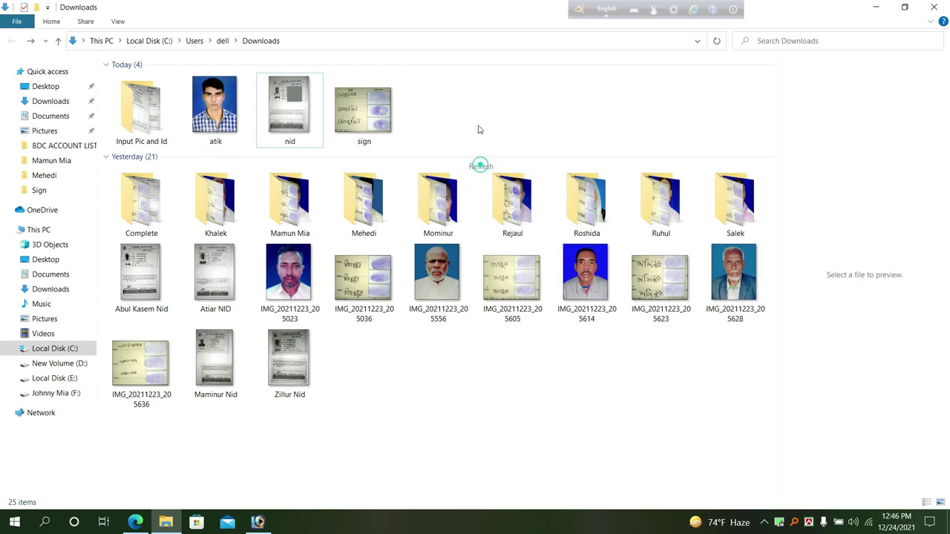
pyautogui.rightClick(476, 135)
pyautogui.click(488, 187)
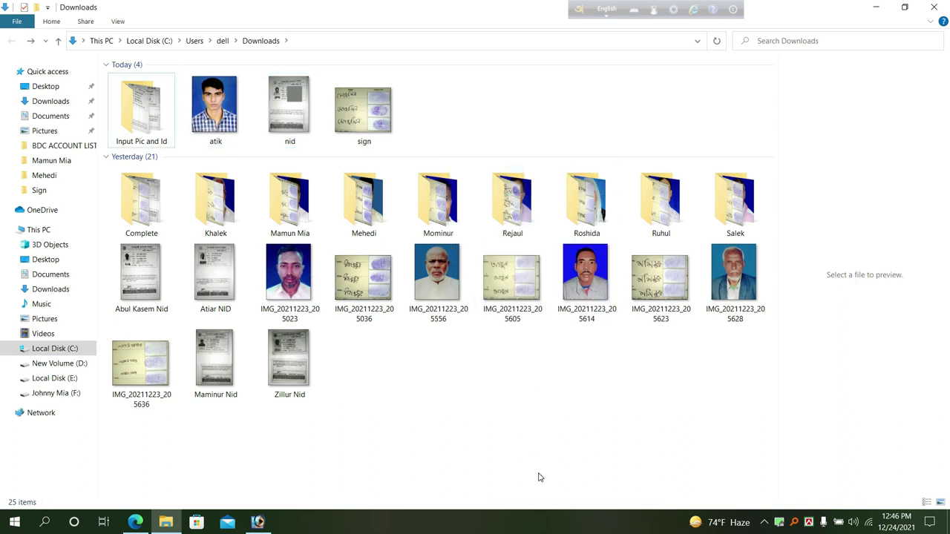
pyautogui.click(135, 522)
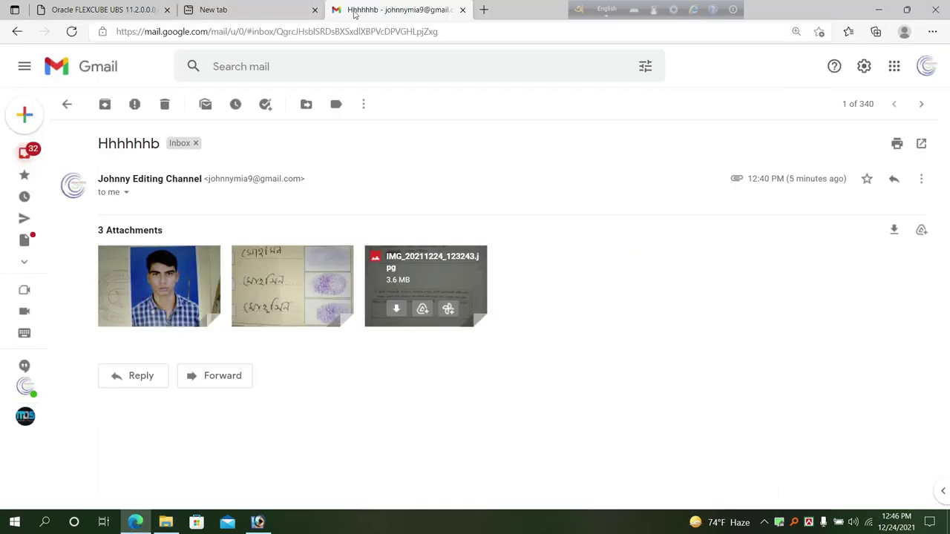
# Log in to Oracle FLEXCUBE from its bookmark in a new tab with the user ID and password.
pyautogui.click(483, 10)
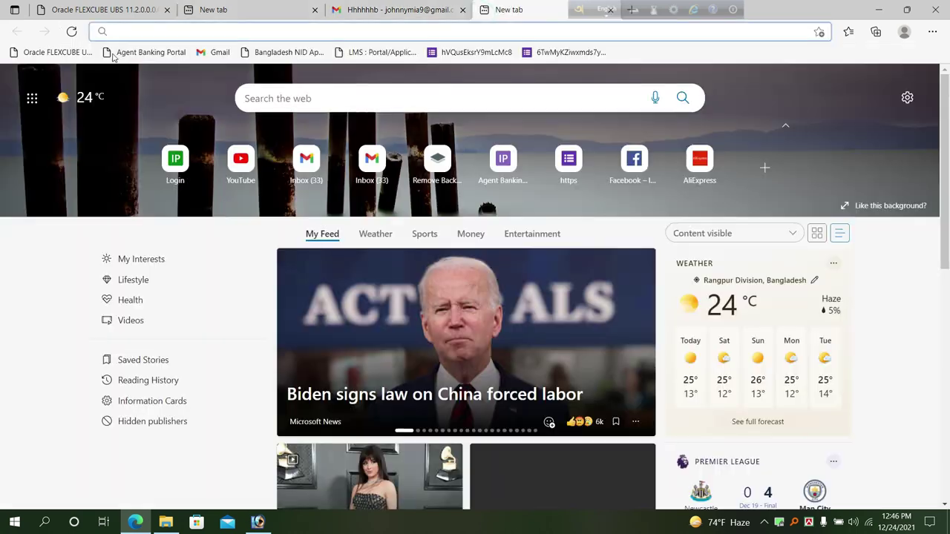
pyautogui.click(58, 52)
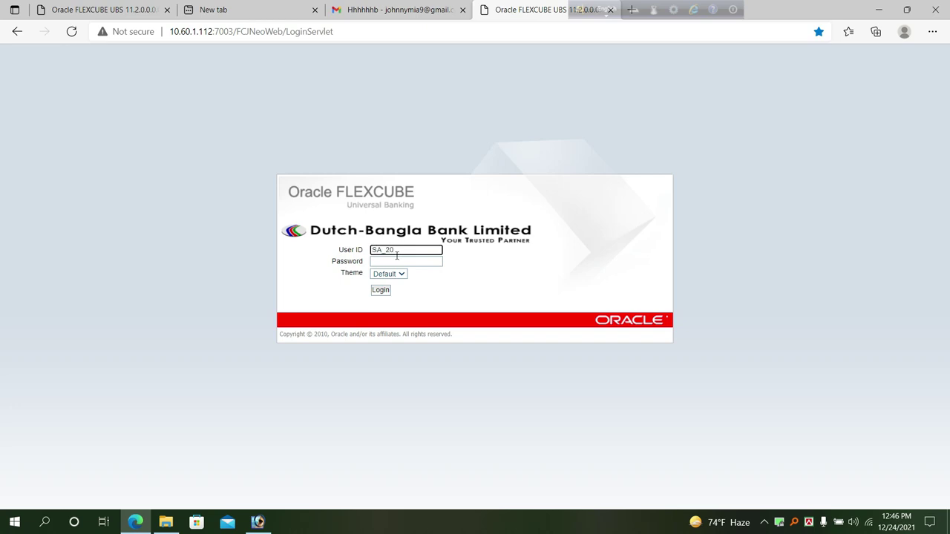
pyautogui.click(401, 261)
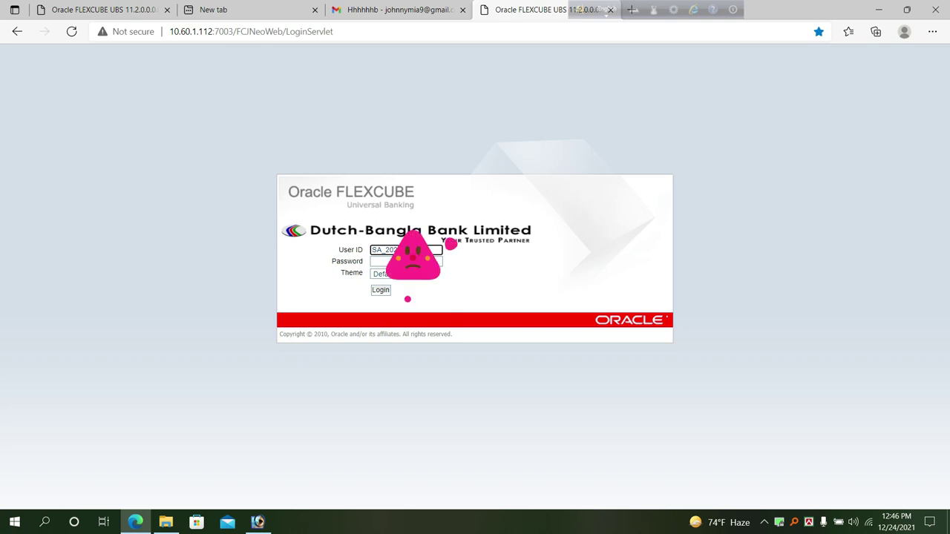
pyautogui.write('1')
pyautogui.press('Return')
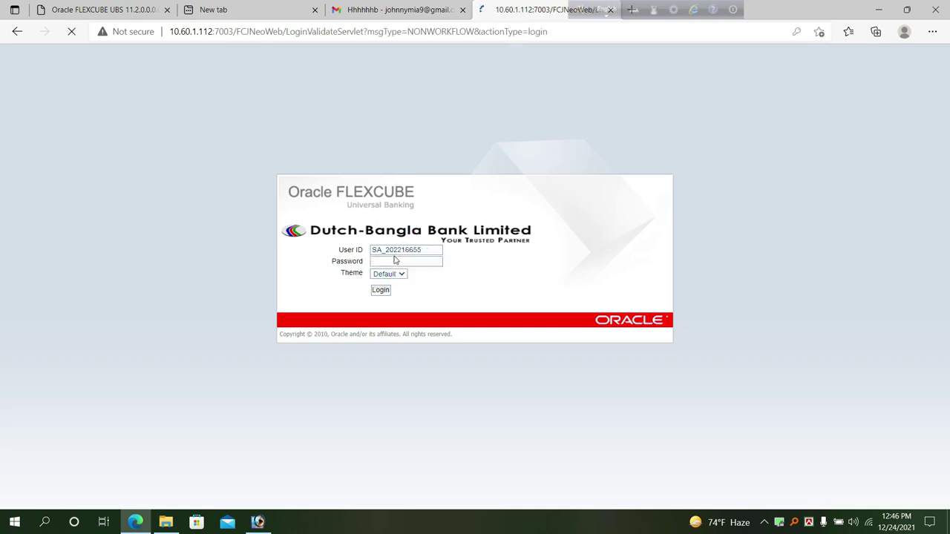
pyautogui.click(559, 213)
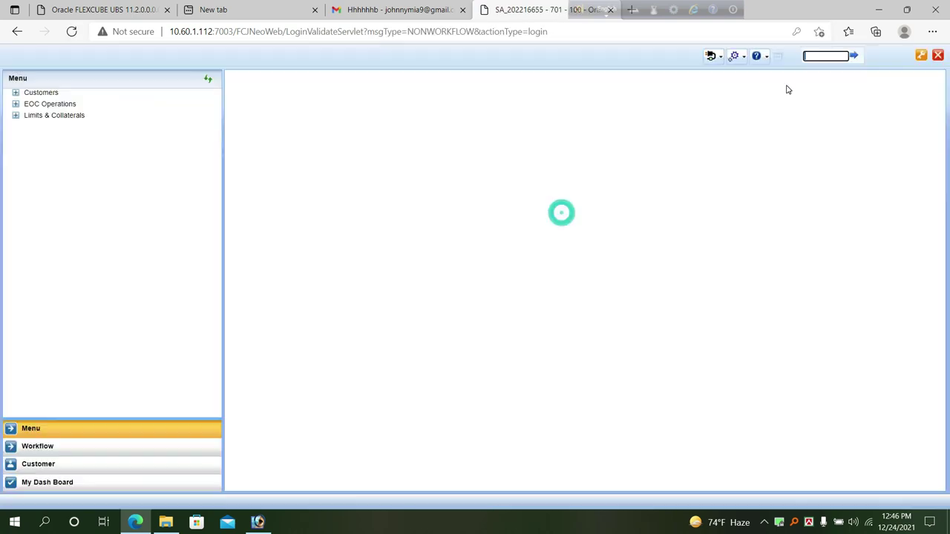
# Open the STDCIFIS screen, start a new upload record, and enter and copy the customer number.
pyautogui.click(817, 56)
pyautogui.click(748, 119)
pyautogui.click(853, 56)
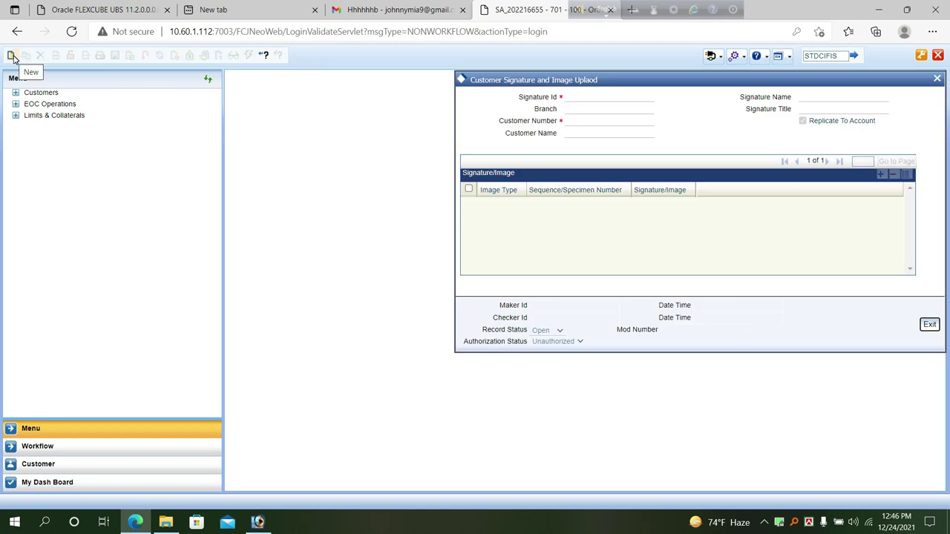
pyautogui.click(13, 57)
pyautogui.click(580, 122)
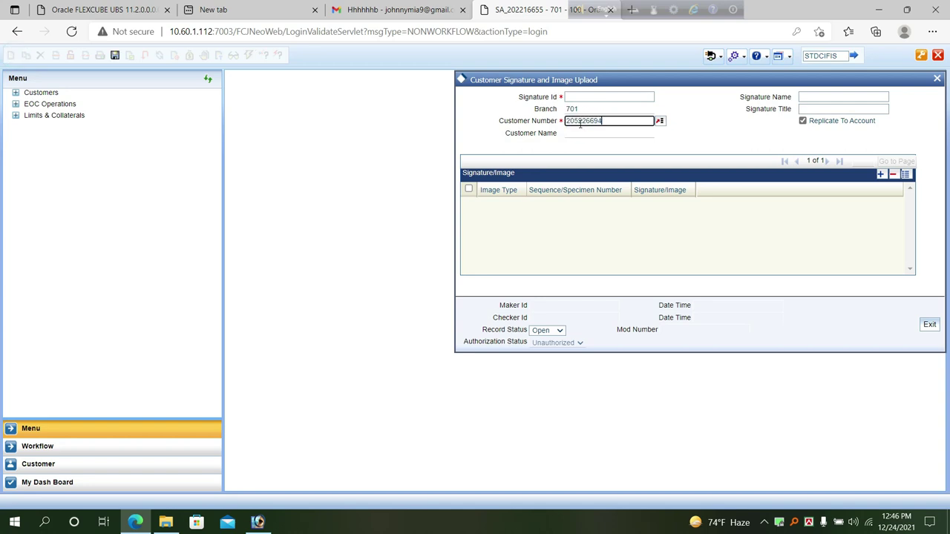
pyautogui.doubleClick(613, 120)
pyautogui.hotkey('ctrl', 'c')
pyautogui.click(594, 96)
# Paste the customer number as Signature Id and add three grid rows, rows 2 and 3 typed Image.
pyautogui.click(593, 97)
pyautogui.hotkey('ctrl', 'v')
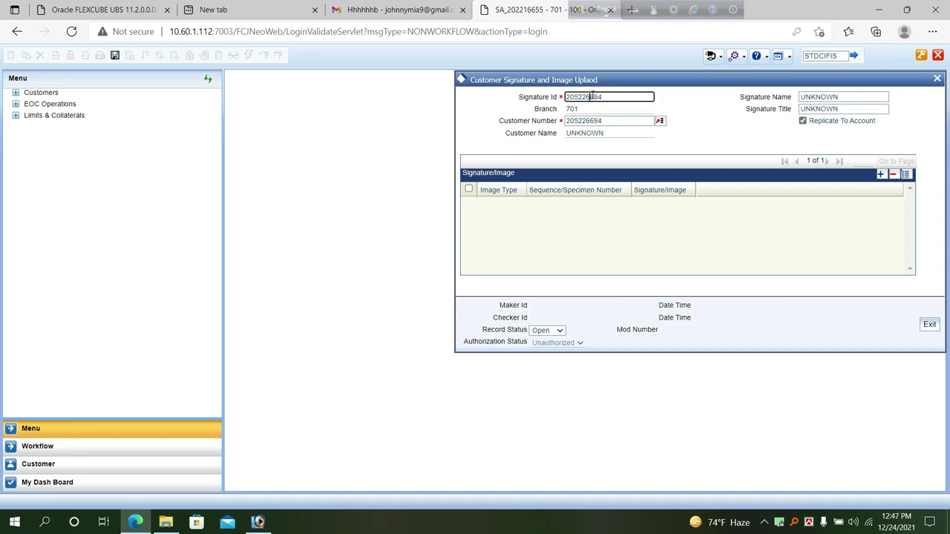
pyautogui.click(881, 175)
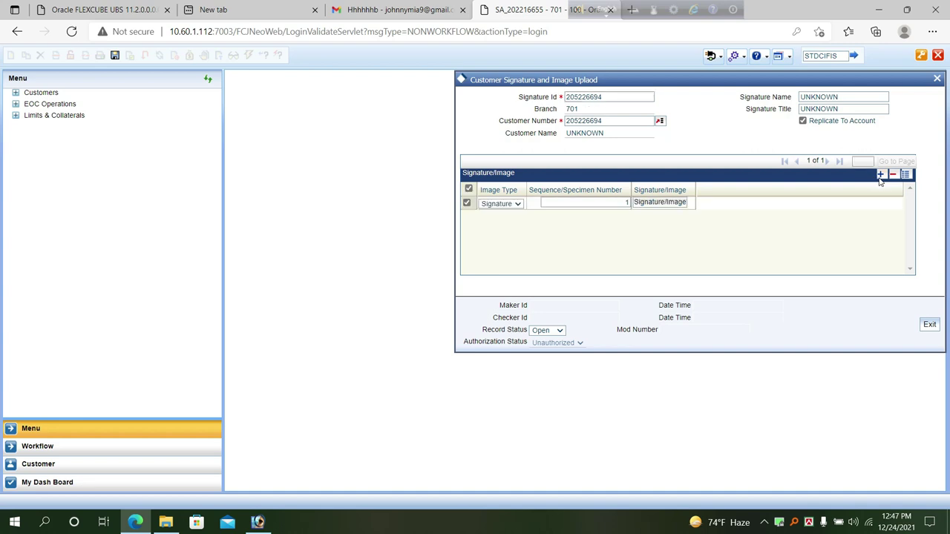
pyautogui.click(880, 174)
pyautogui.click(881, 175)
pyautogui.click(508, 229)
pyautogui.click(509, 238)
pyautogui.click(501, 229)
pyautogui.click(502, 248)
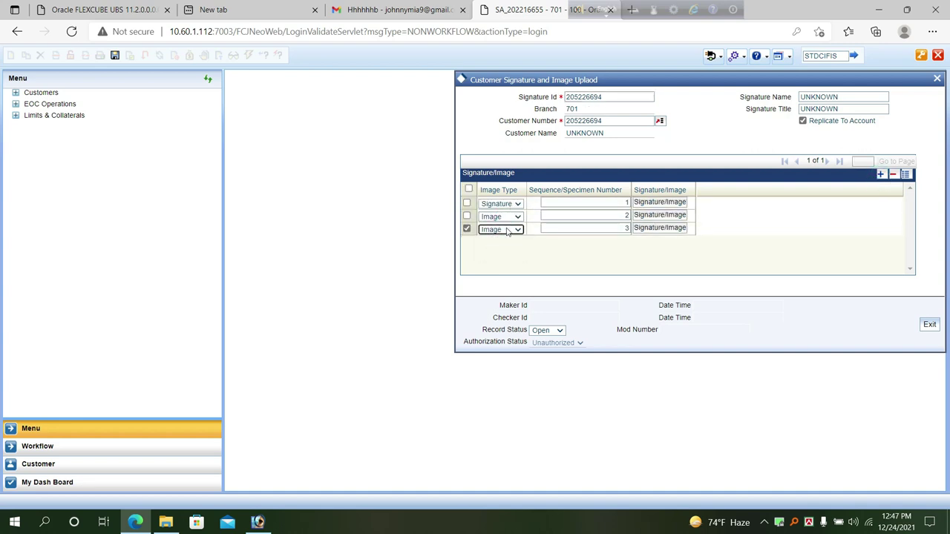
# Enter the customer's name as Signature Name and Title, then open row 1's image file picker.
pyautogui.click(854, 99)
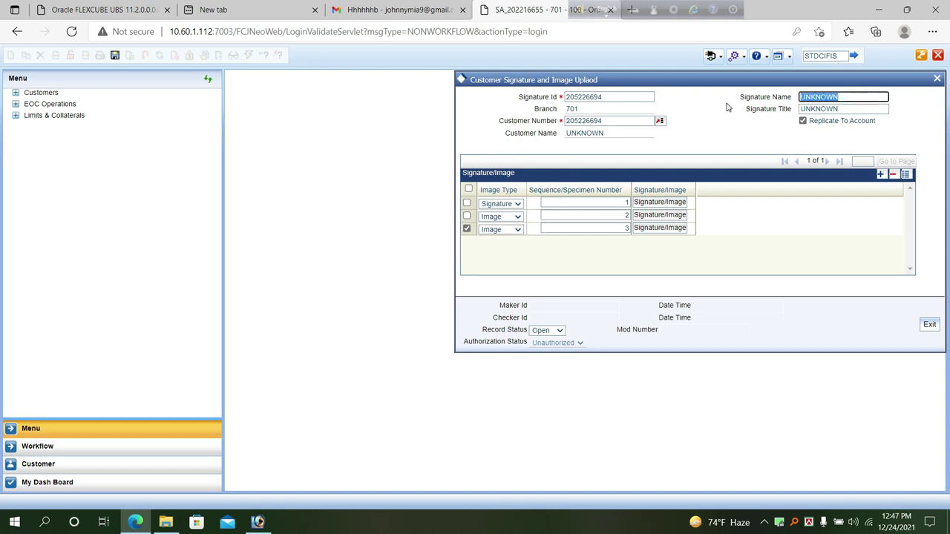
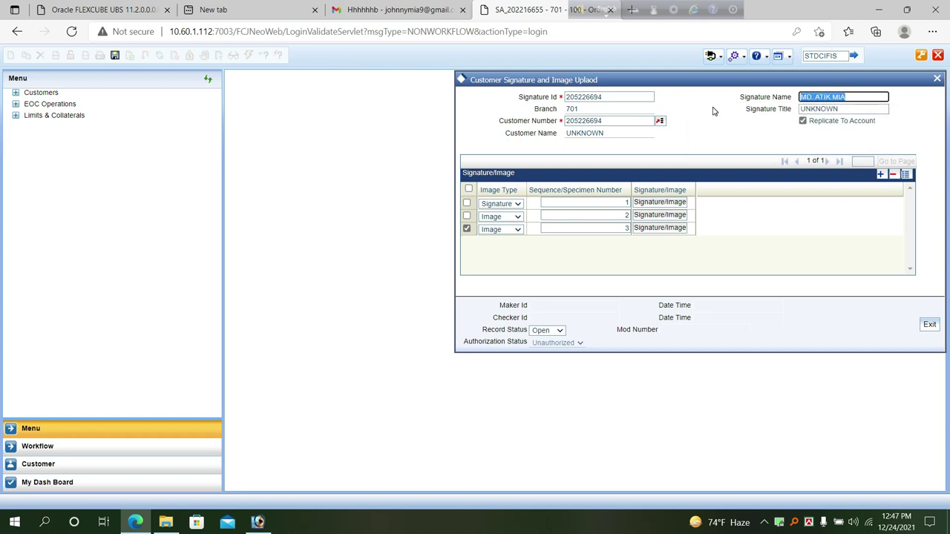
pyautogui.press('Tab')
pyautogui.click(681, 208)
pyautogui.click(577, 119)
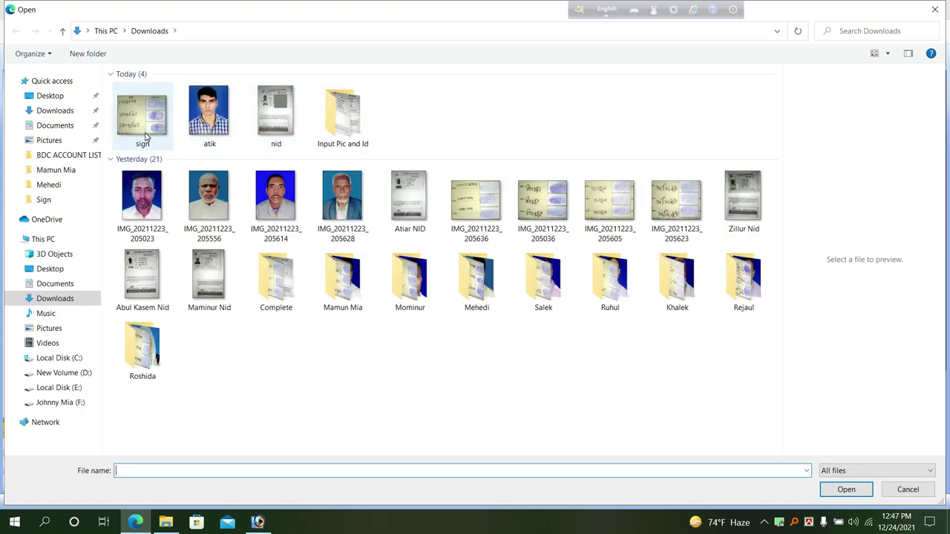
# Upload sign.jpg to the signature row and accept it.
pyautogui.doubleClick(148, 130)
pyautogui.click(749, 125)
pyautogui.scroll(-5, 653, 269)
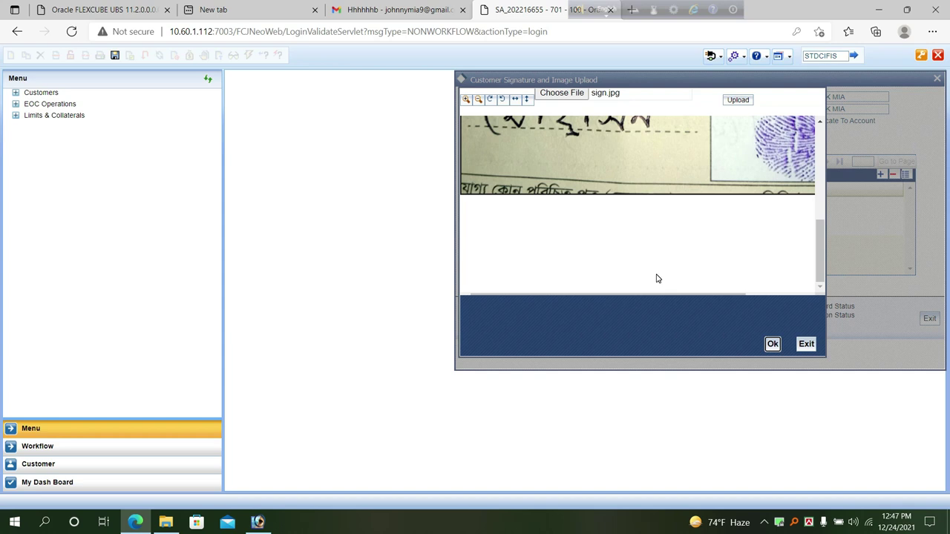
pyautogui.click(775, 347)
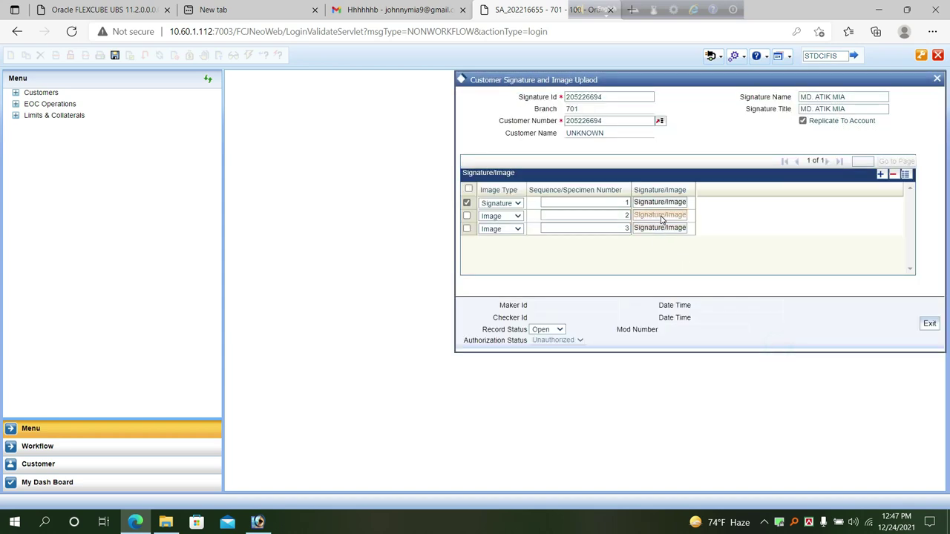
# Upload atik.jpg to the second image row and accept it.
pyautogui.click(661, 220)
pyautogui.click(576, 117)
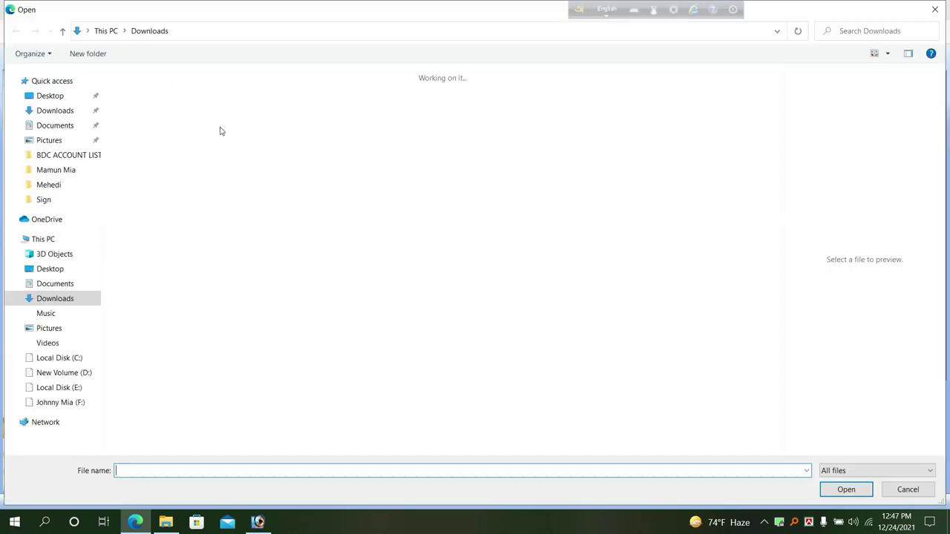
pyautogui.click(224, 120)
pyautogui.press('Return')
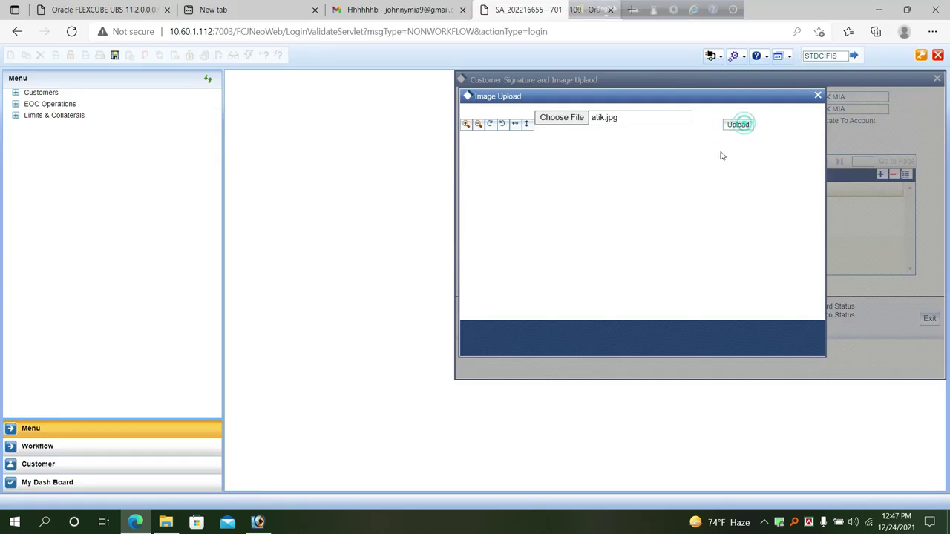
pyautogui.scroll(-3, 689, 249)
pyautogui.scroll(-3, 688, 252)
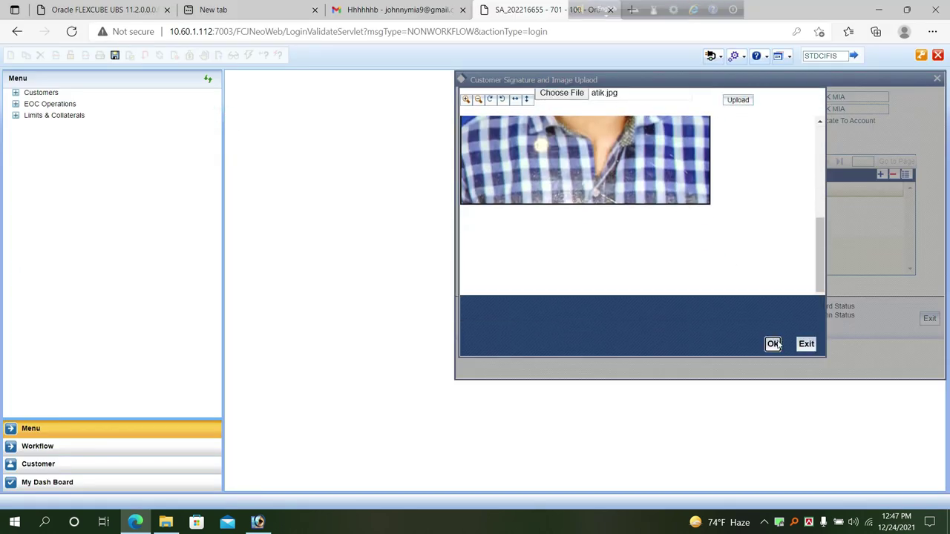
pyautogui.click(775, 344)
pyautogui.click(682, 226)
# Upload nid.jpg in the third row's image dialog and review its ID card preview.
pyautogui.click(566, 118)
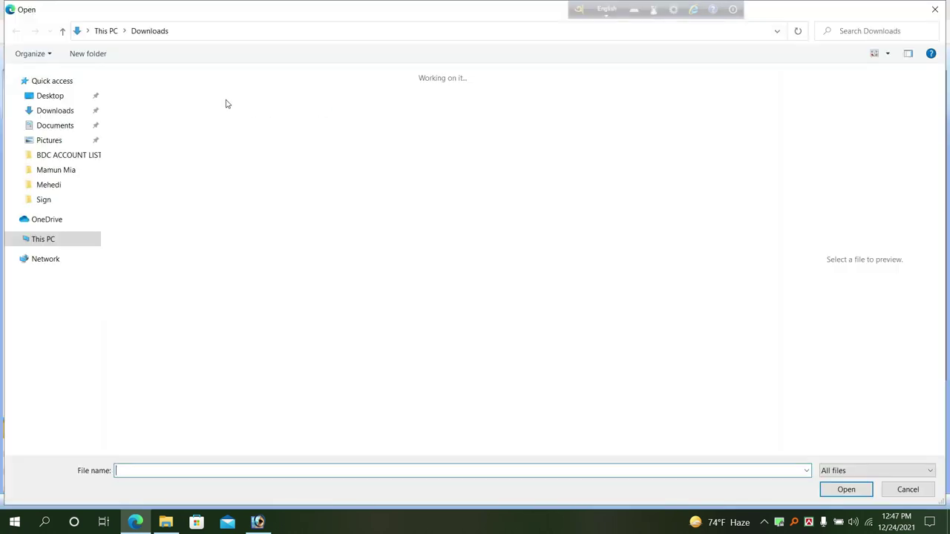
pyautogui.click(278, 119)
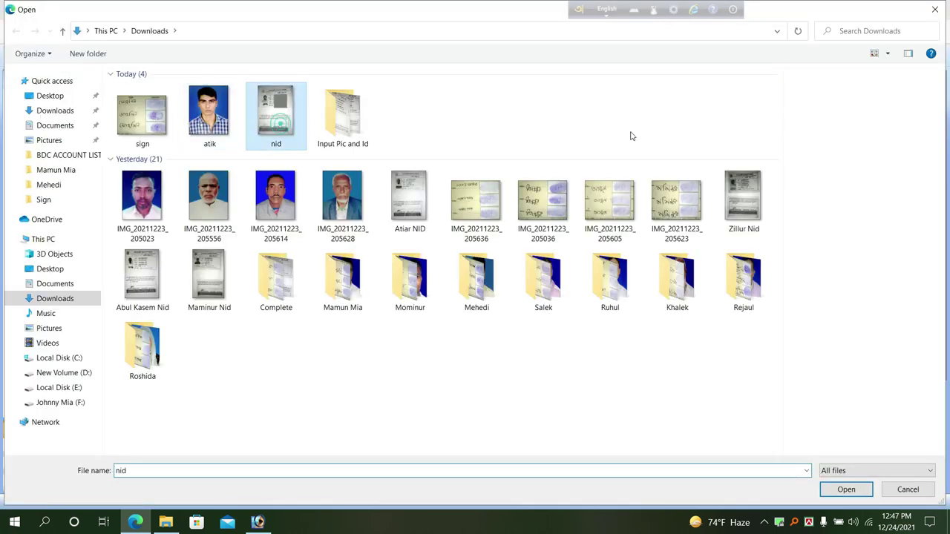
pyautogui.doubleClick(278, 118)
pyautogui.click(738, 124)
pyautogui.scroll(-3, 696, 228)
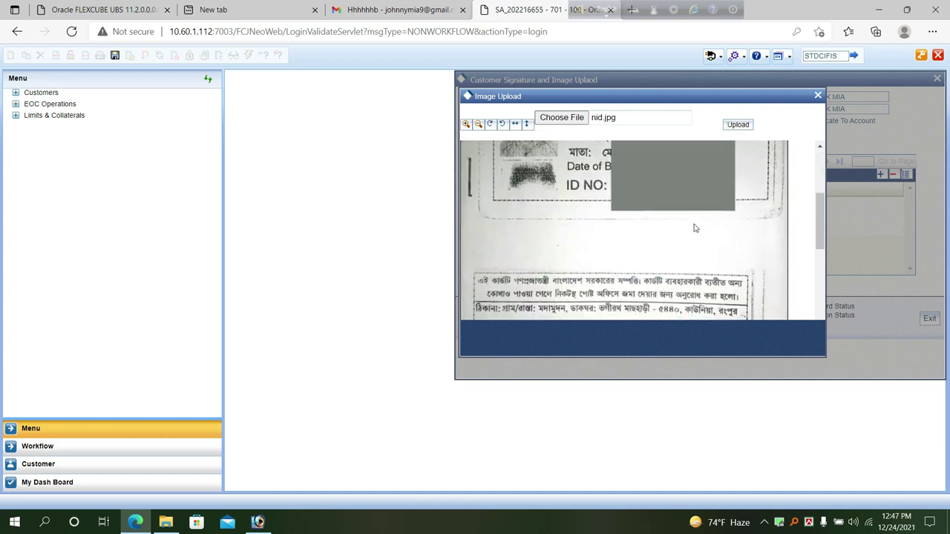
pyautogui.scroll(-5, 696, 228)
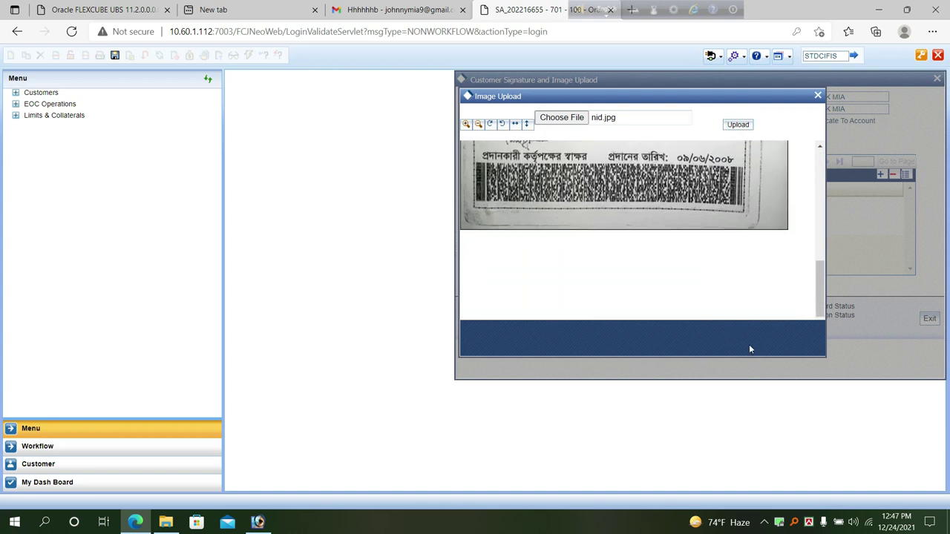
pyautogui.scroll(-2, 749, 345)
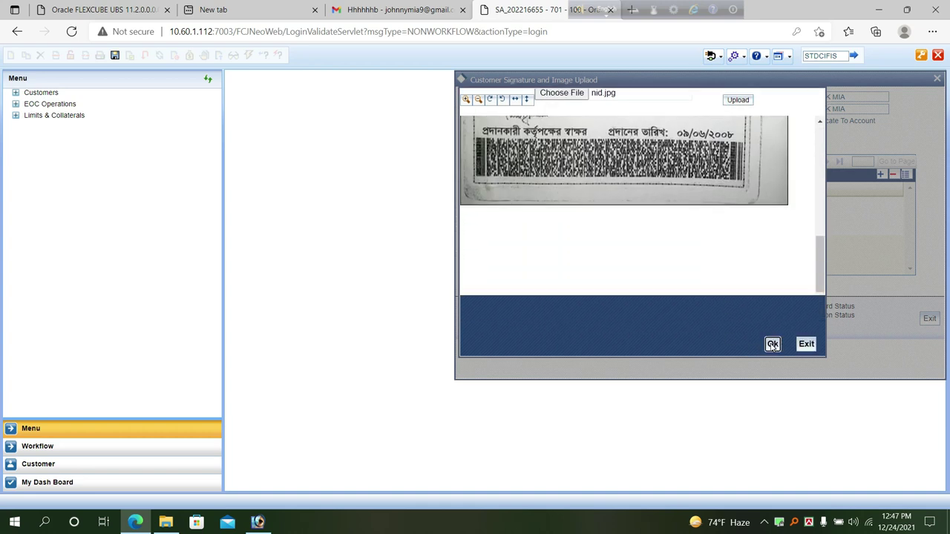
pyautogui.scroll(6, 624, 207)
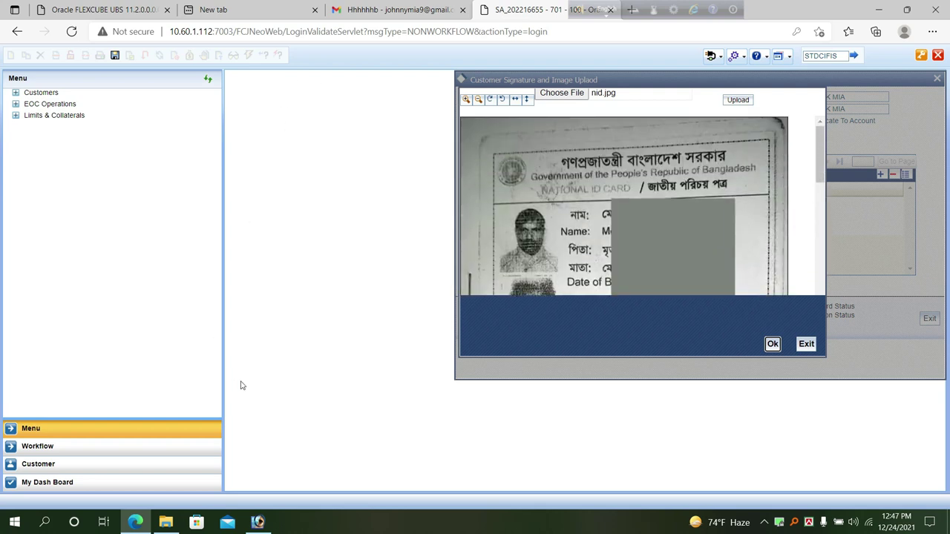
pyautogui.scroll(-3, 717, 223)
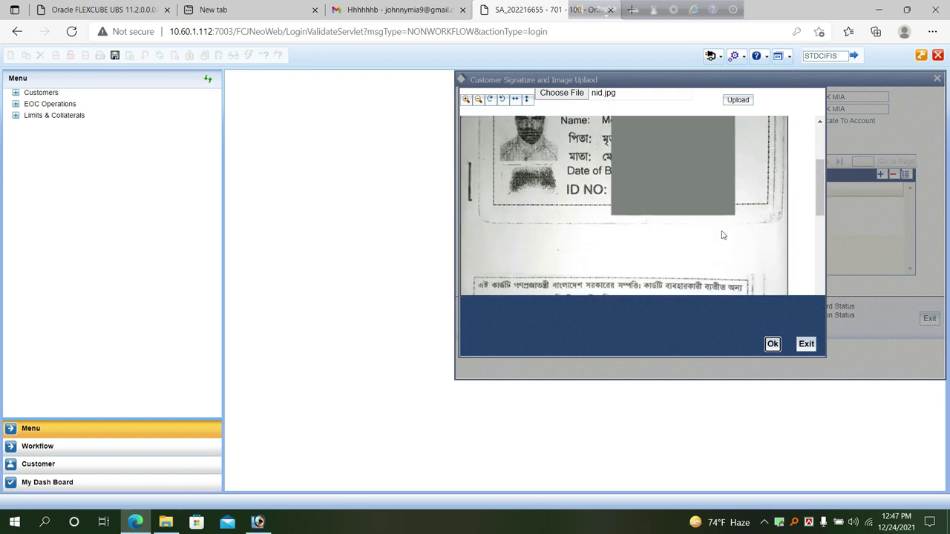
pyautogui.scroll(-4, 723, 235)
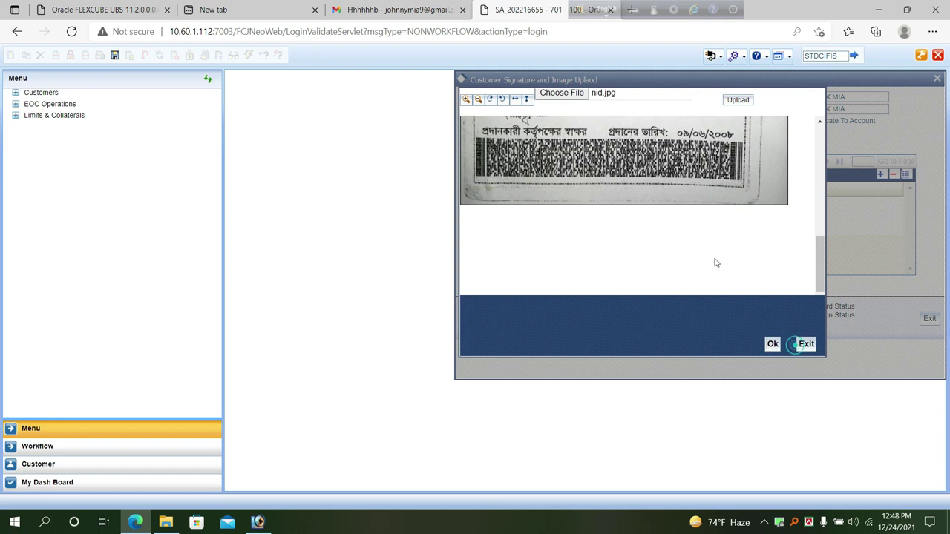
pyautogui.click(806, 344)
# Re-upload nid.jpg to the third image row and accept the attachment.
pyautogui.click(661, 228)
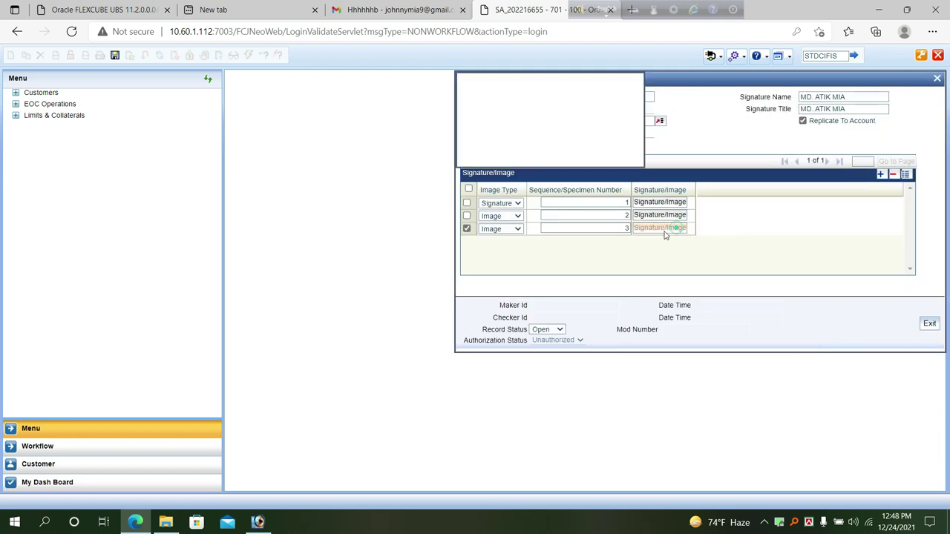
pyautogui.click(576, 117)
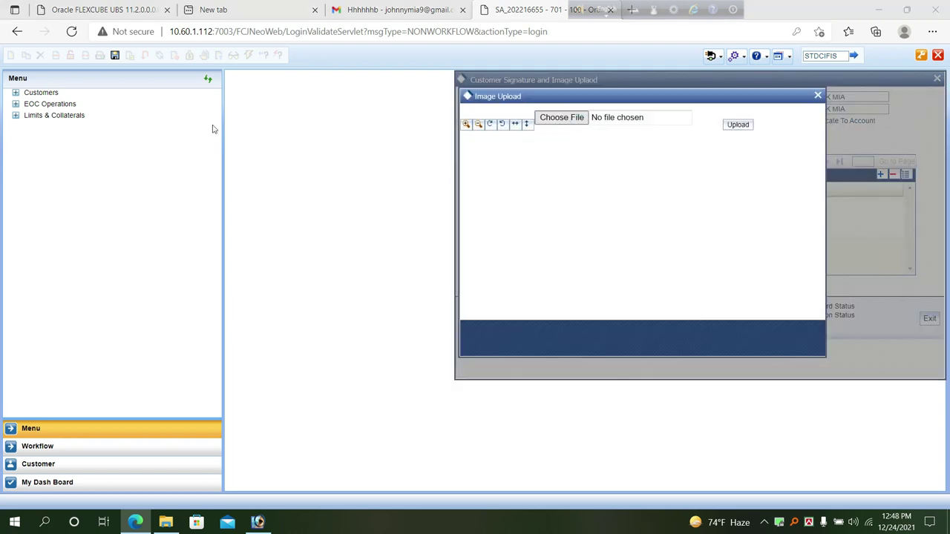
pyautogui.doubleClick(260, 125)
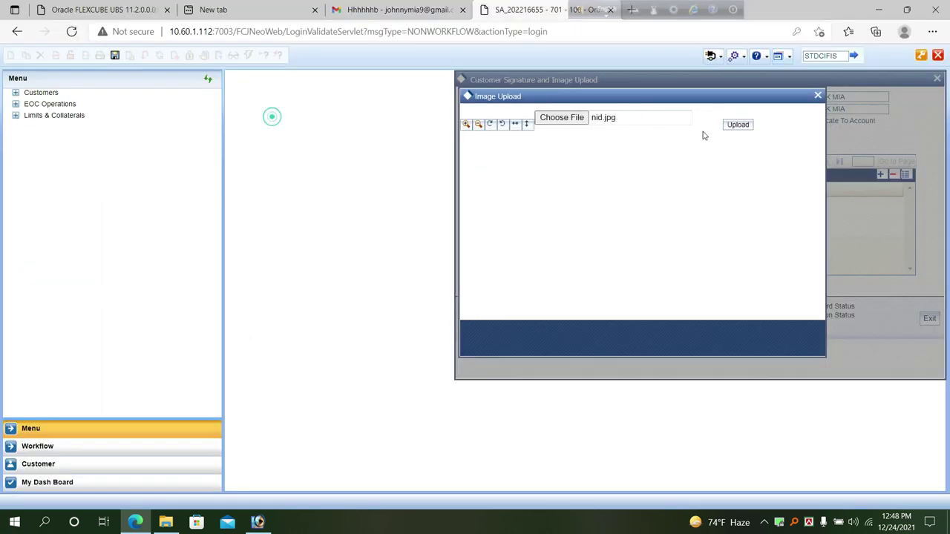
pyautogui.click(738, 125)
pyautogui.scroll(-4, 814, 336)
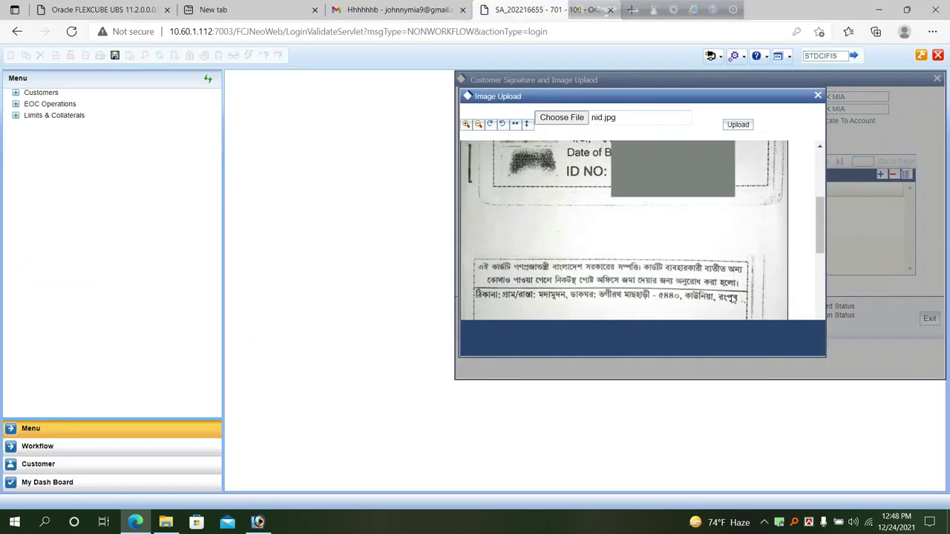
pyautogui.scroll(2, 743, 263)
pyautogui.scroll(2, 741, 262)
pyautogui.scroll(-2, 713, 238)
pyautogui.scroll(2, 686, 221)
pyautogui.scroll(-3, 677, 230)
pyautogui.scroll(-3, 675, 241)
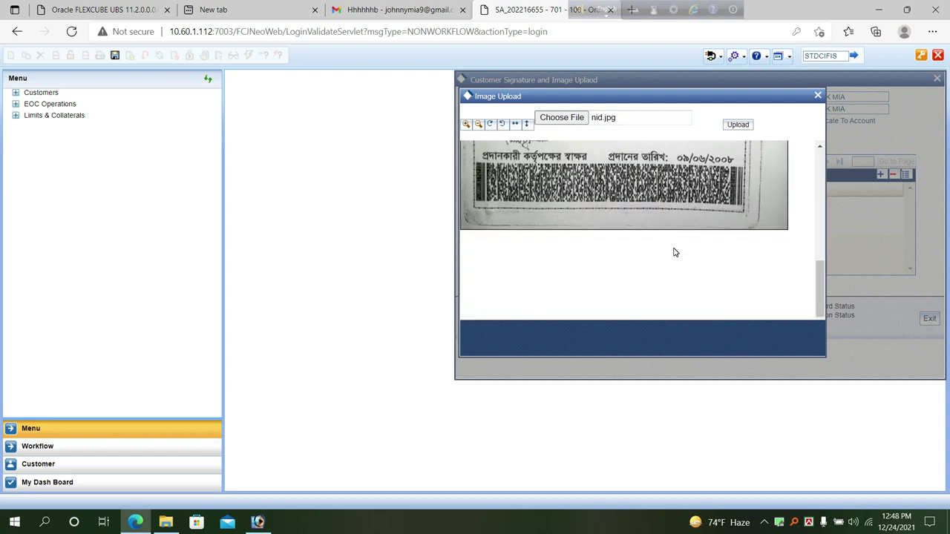
pyautogui.scroll(-1, 674, 251)
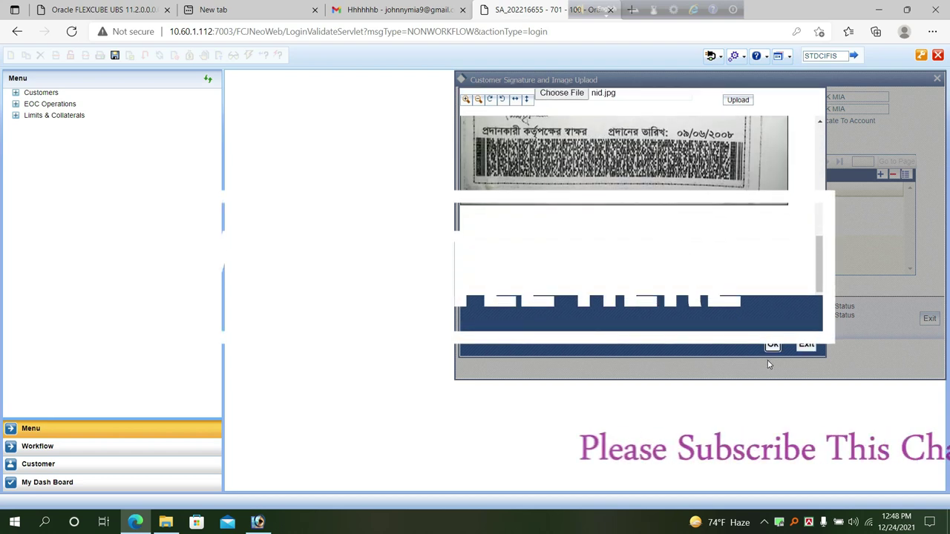
pyautogui.click(769, 341)
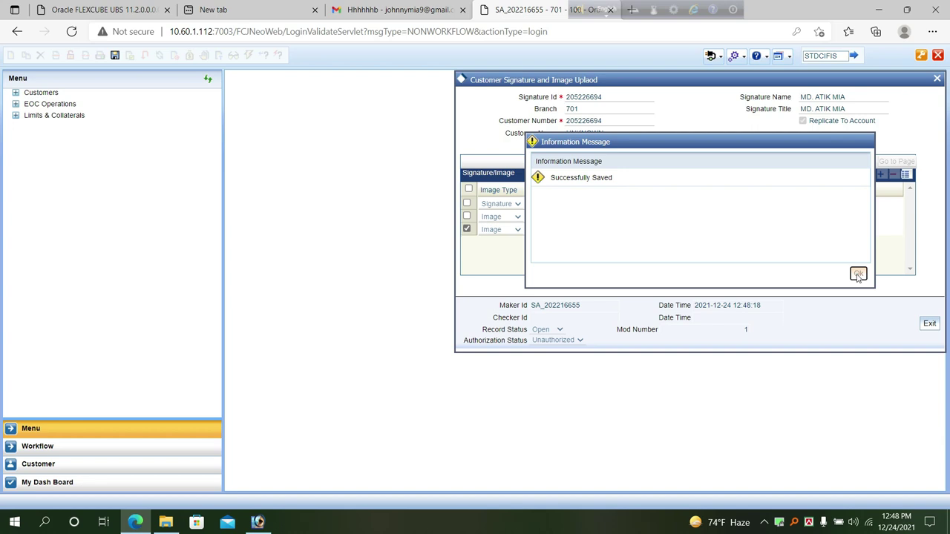
# Acknowledge the successful save of the signature record and sign off from FLEXCUBE.
pyautogui.click(858, 275)
pyautogui.doubleClick(631, 124)
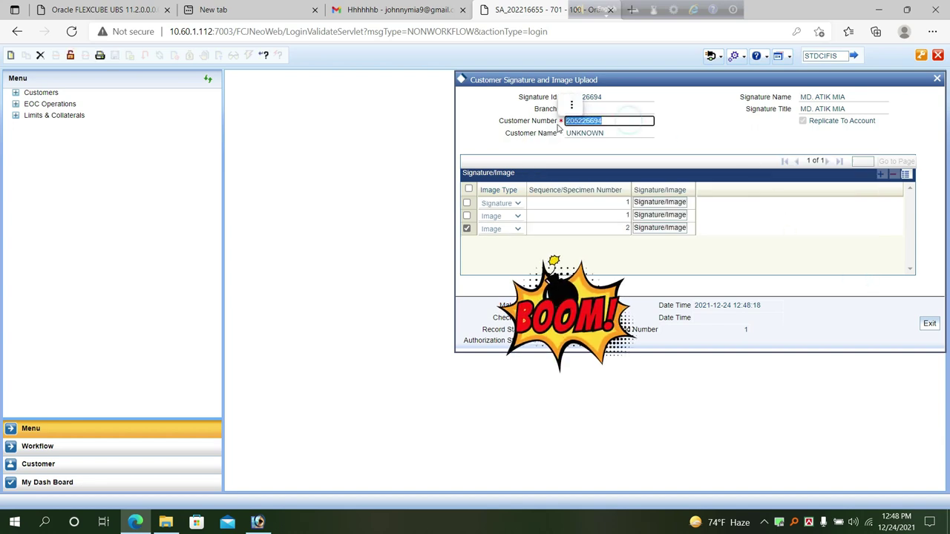
pyautogui.click(939, 55)
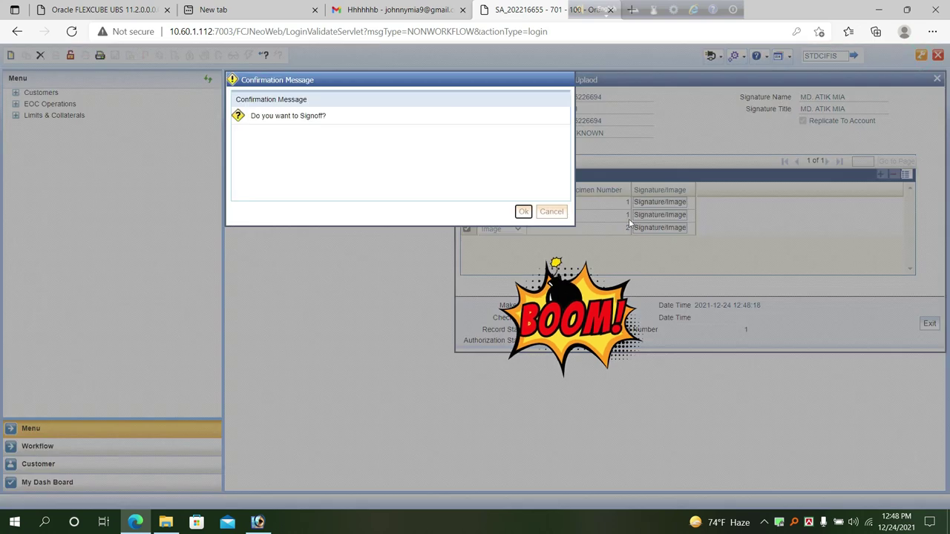
pyautogui.click(523, 212)
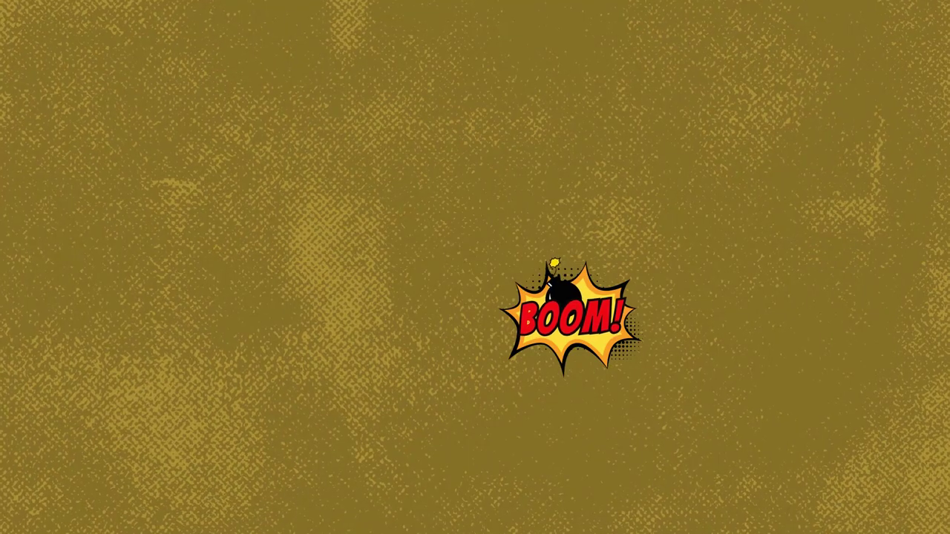